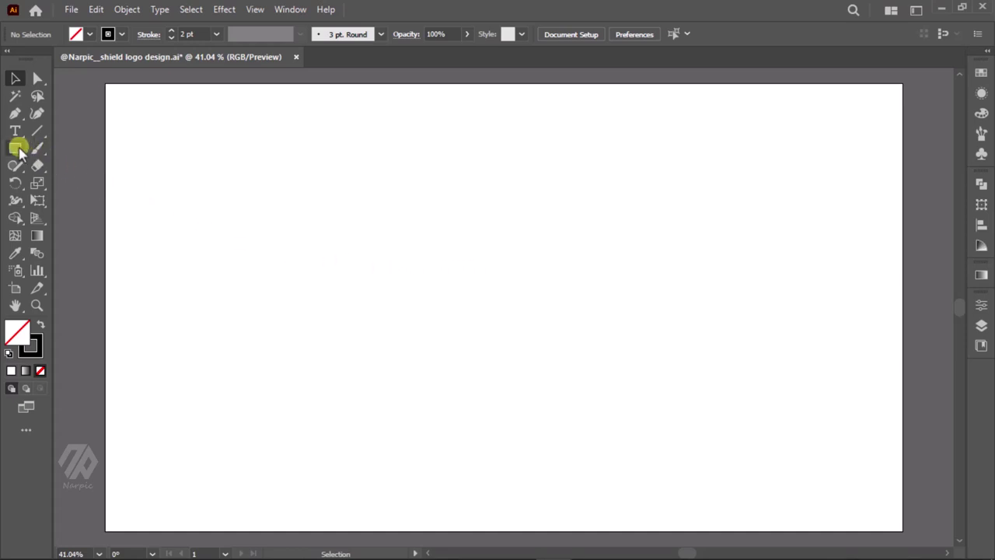
Draw a circle near the middle of the page with the Ellipse Tool
{"action": "left_click_drag", "start_coordinate": [14, 148], "coordinate": [80, 189]}
{"action": "left_click", "coordinate": [80, 185]}
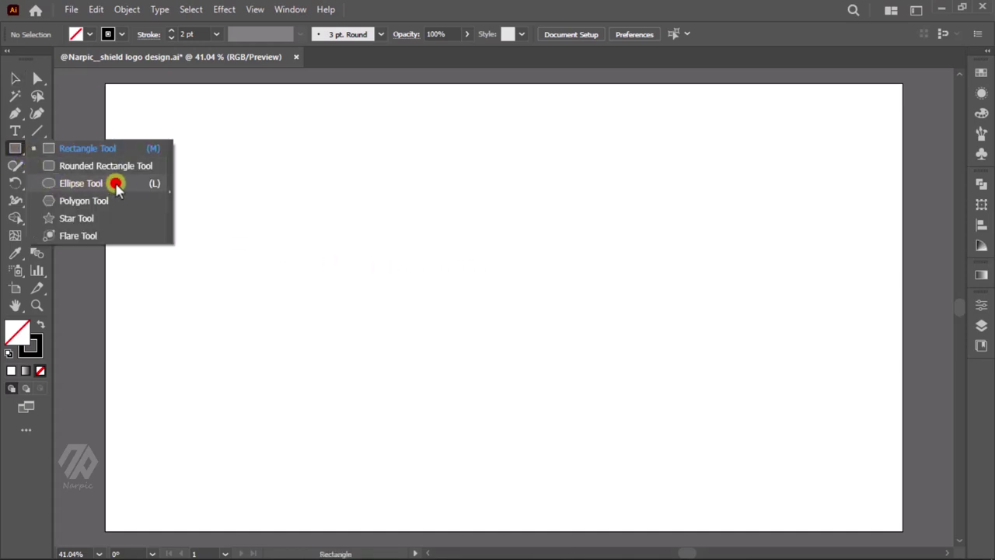
{"action": "left_click_drag", "start_coordinate": [420, 256], "coordinate": [448, 145]}
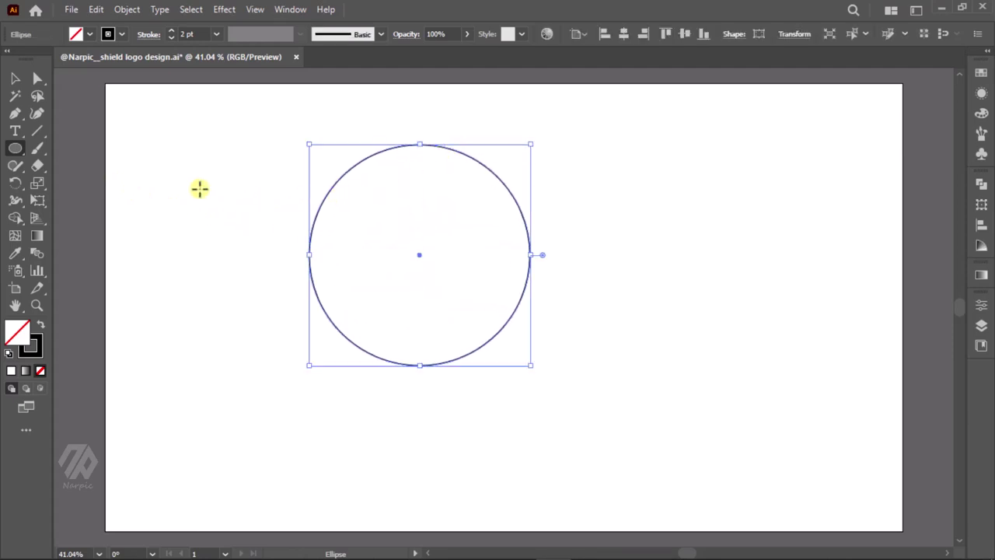
Copy the circle to the right, copy the pair downward into a 2×2 grid, and select all four
{"action": "left_click", "coordinate": [15, 79]}
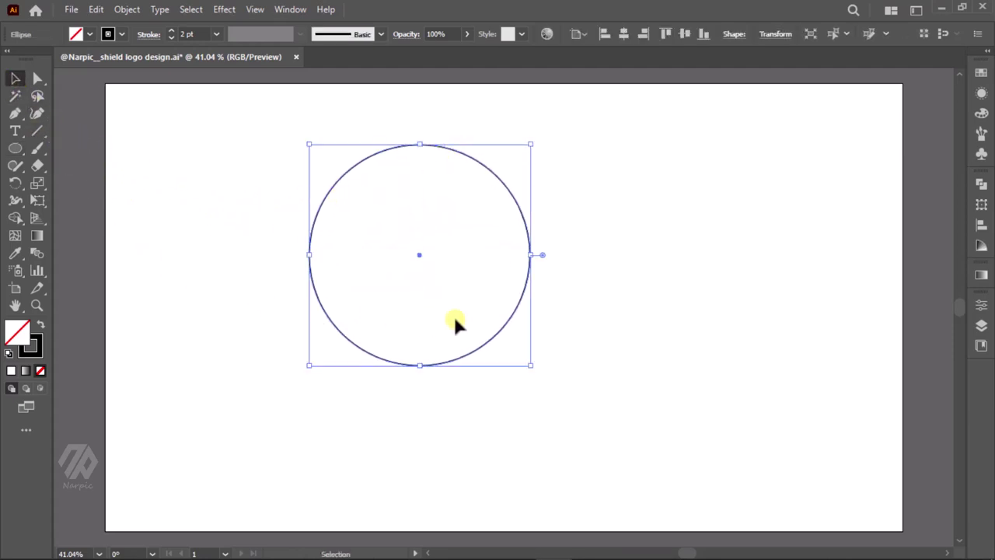
{"action": "left_click_drag", "start_coordinate": [526, 286], "coordinate": [637, 286]}
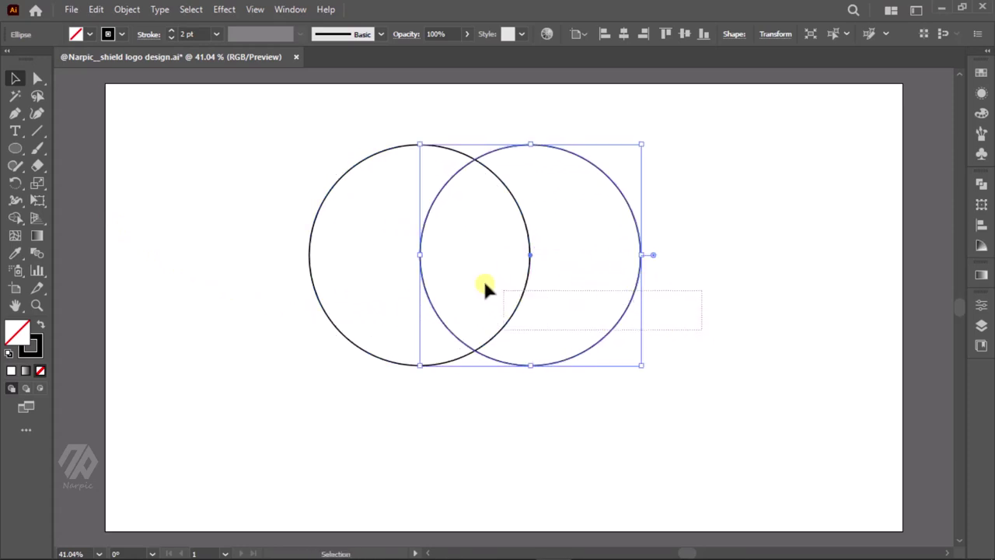
{"action": "mouse_move", "coordinate": [363, 218]}
{"action": "left_mouse_down"}
{"action": "mouse_move", "coordinate": [493, 250]}
{"action": "mouse_move", "coordinate": [530, 348]}
{"action": "left_mouse_up"}
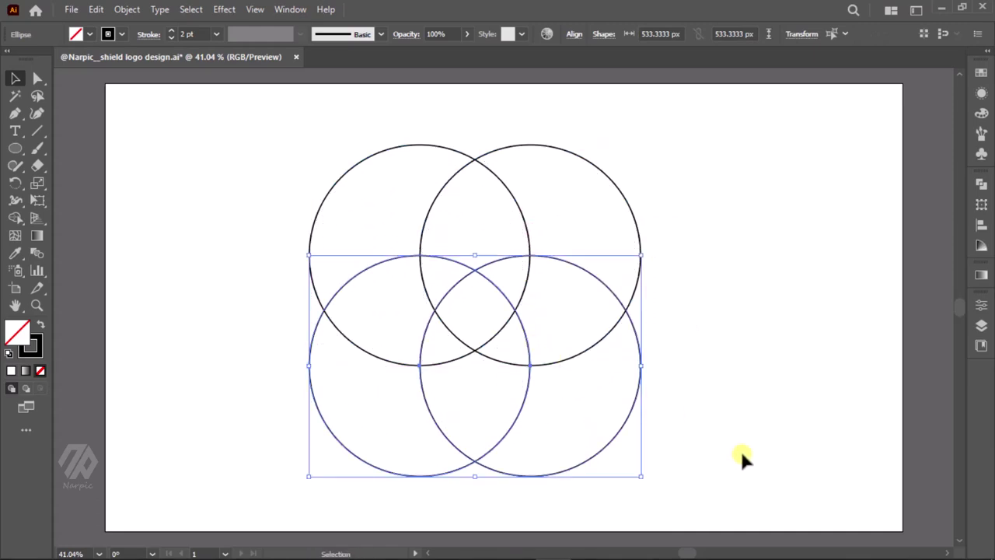
{"action": "left_click_drag", "start_coordinate": [740, 450], "coordinate": [289, 140]}
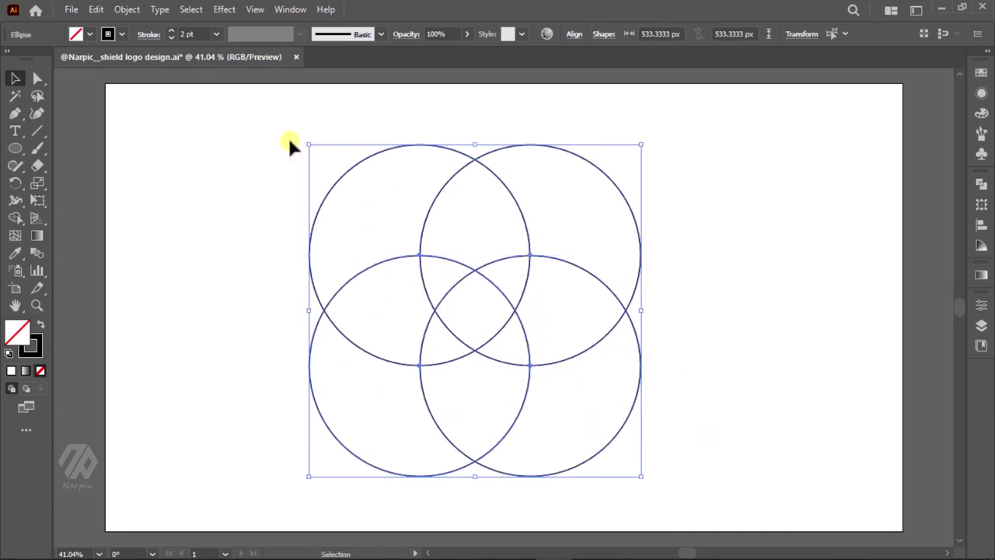
Merge the lower-centre overlap of the circles into a solid black shield with Shape Builder
{"action": "left_click", "coordinate": [15, 217]}
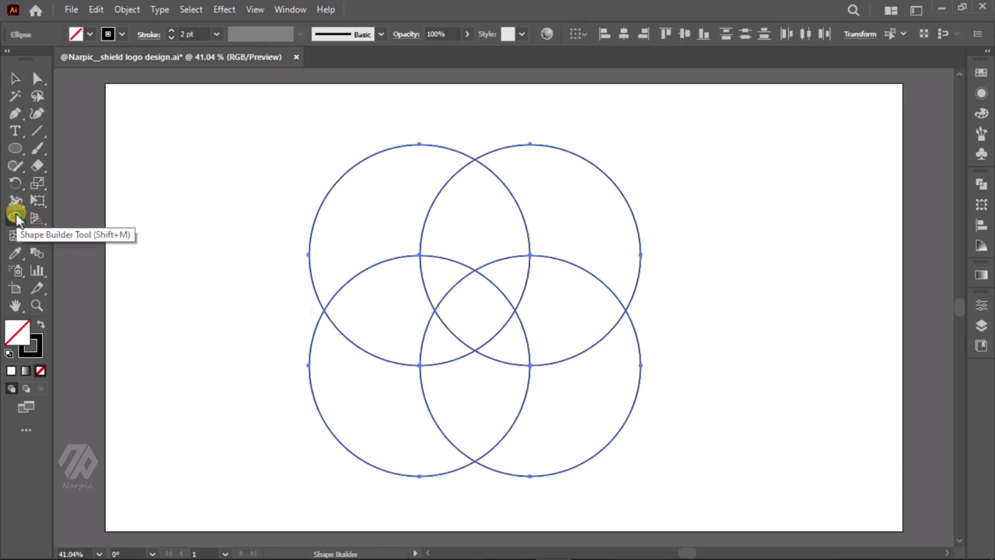
{"action": "left_click", "coordinate": [40, 325]}
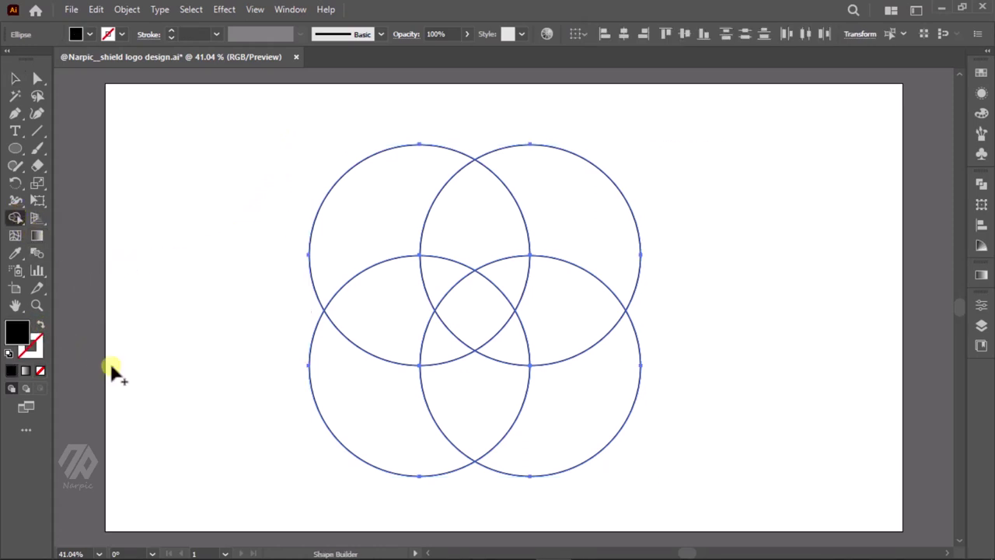
{"action": "left_click", "coordinate": [464, 373]}
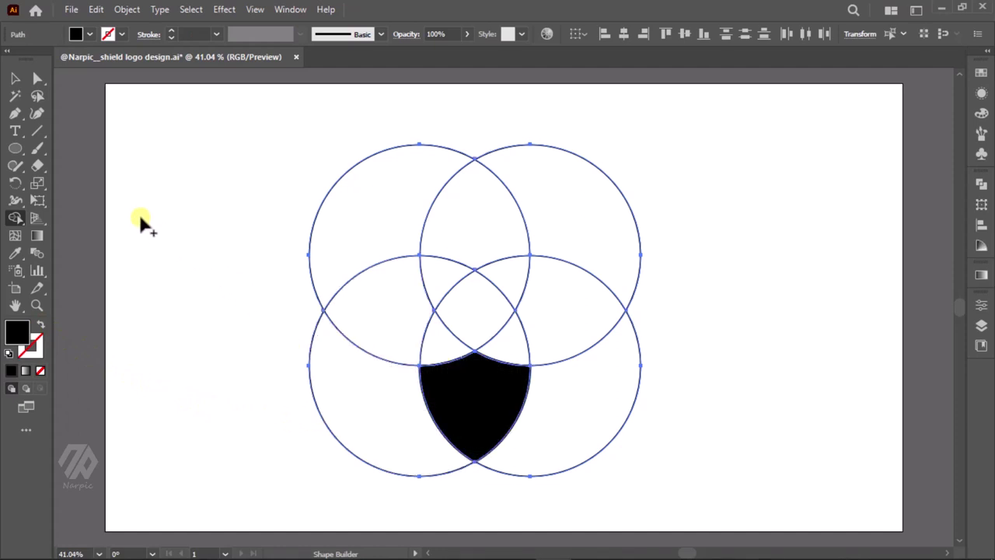
Select all the unfilled circles with the Magic Wand and delete them
{"action": "left_click", "coordinate": [15, 95]}
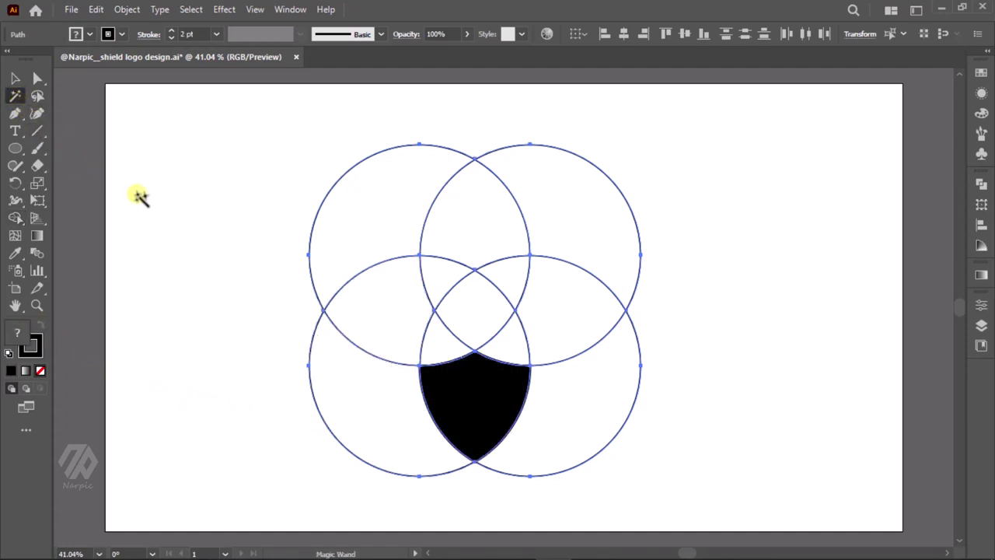
{"action": "left_click", "coordinate": [417, 146]}
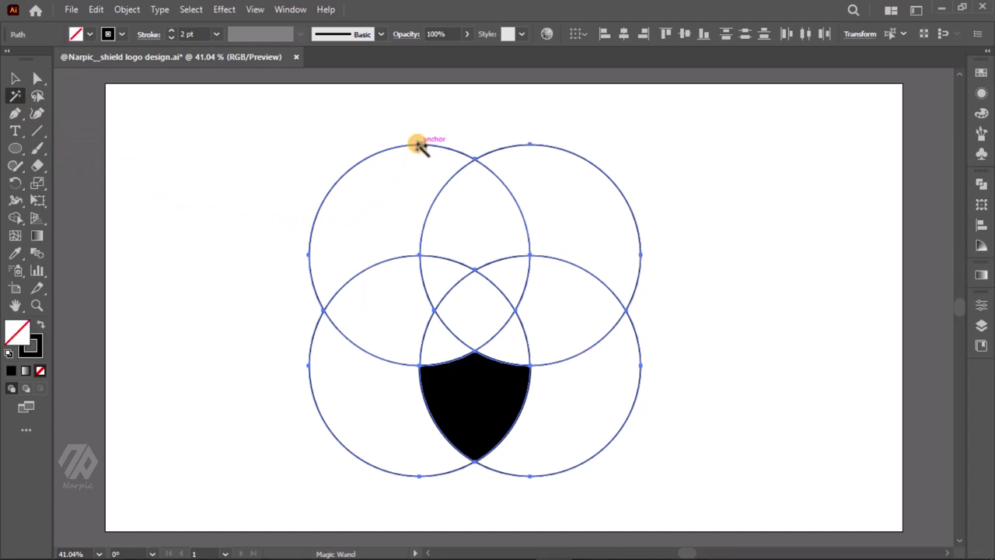
{"action": "key", "text": "Delete"}
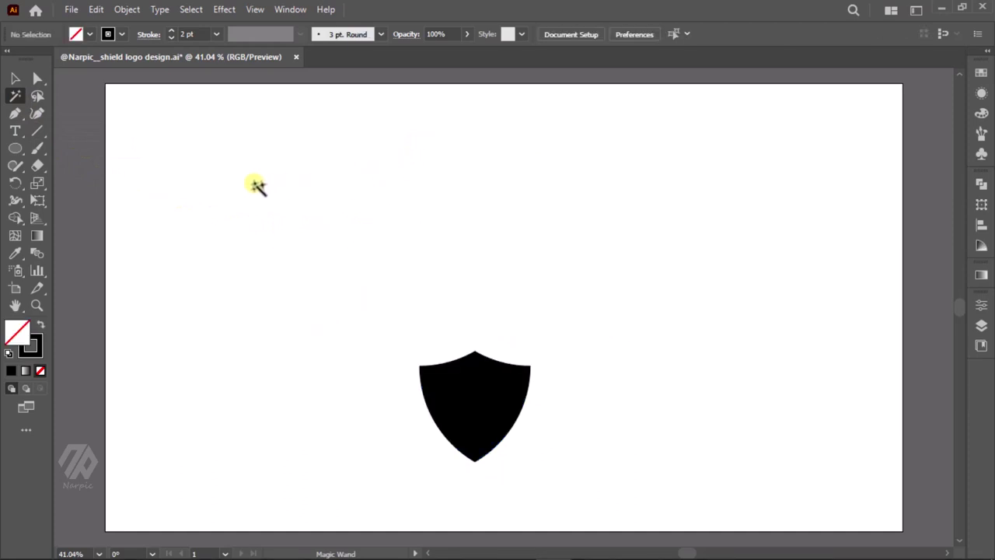
{"action": "left_click", "coordinate": [16, 78]}
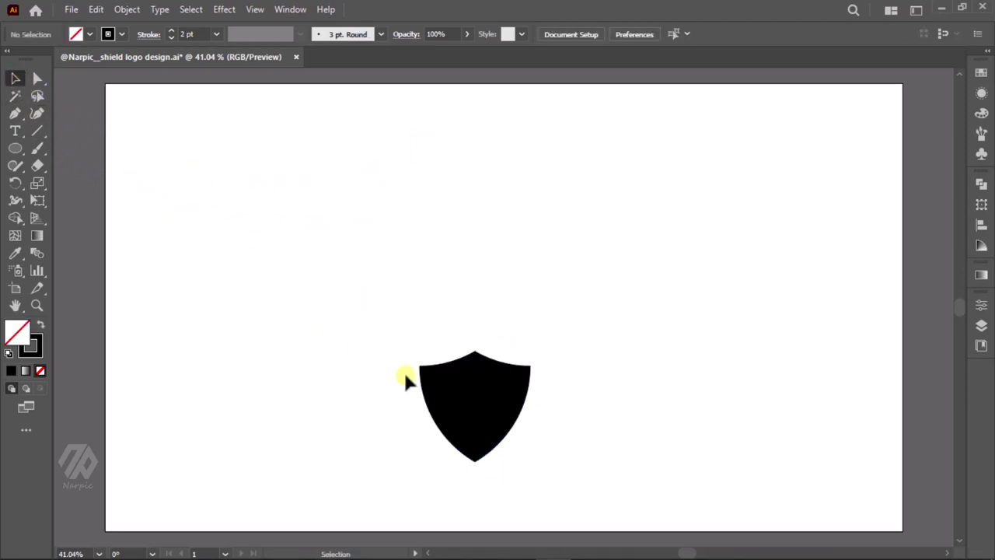
Move the shield to the page's top-left and set its fill to None, leaving an outline
{"action": "left_click_drag", "start_coordinate": [451, 399], "coordinate": [163, 152]}
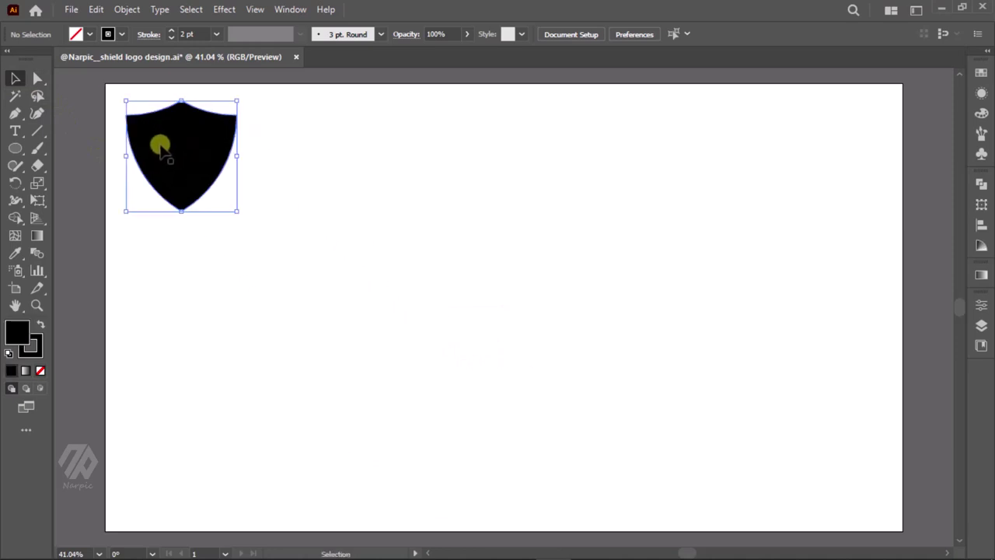
{"action": "left_click", "coordinate": [90, 34]}
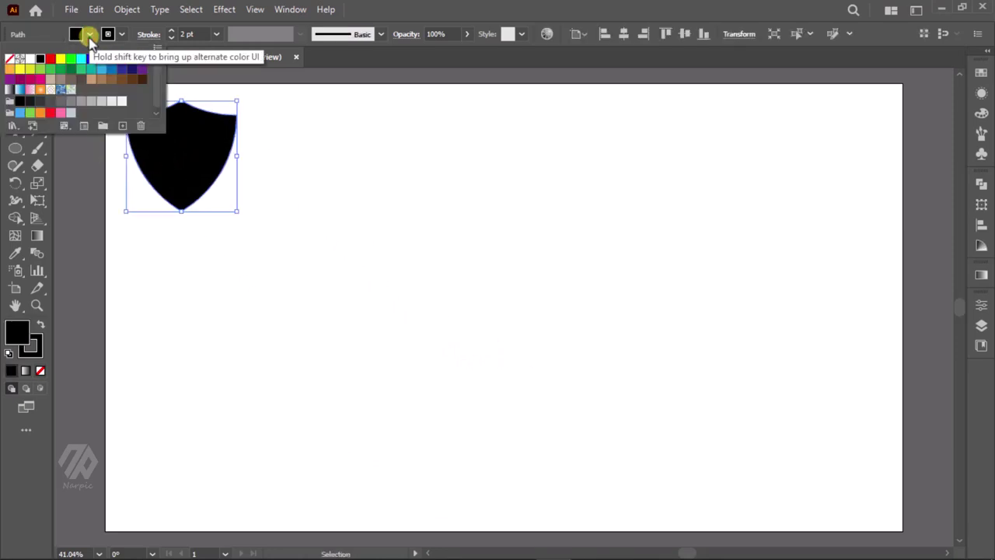
{"action": "left_click", "coordinate": [10, 60]}
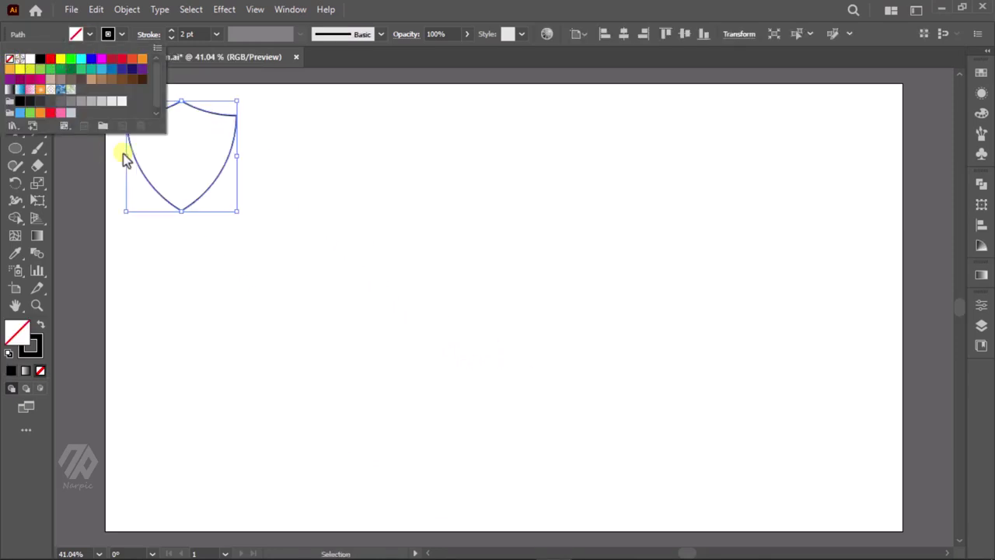
{"action": "left_click", "coordinate": [309, 189]}
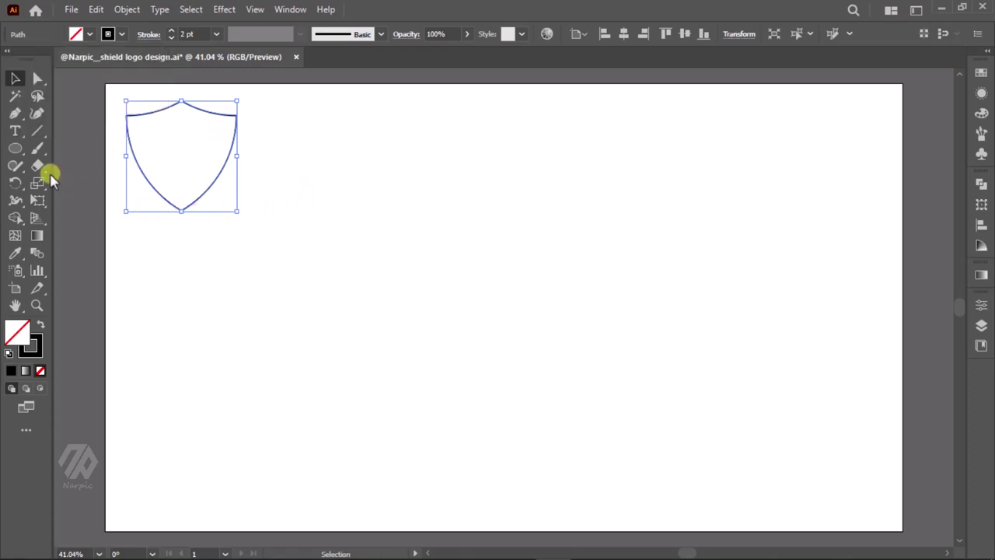
{"action": "left_click", "coordinate": [15, 148]}
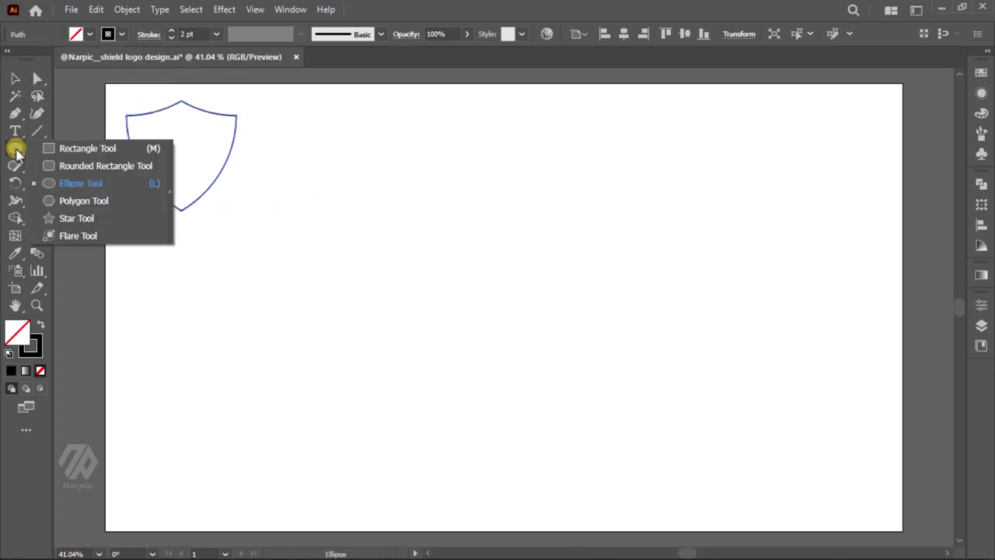
Draw a large square and use Split Into Grid to divide it into 11 rows and 11 columns
{"action": "left_click", "coordinate": [120, 148]}
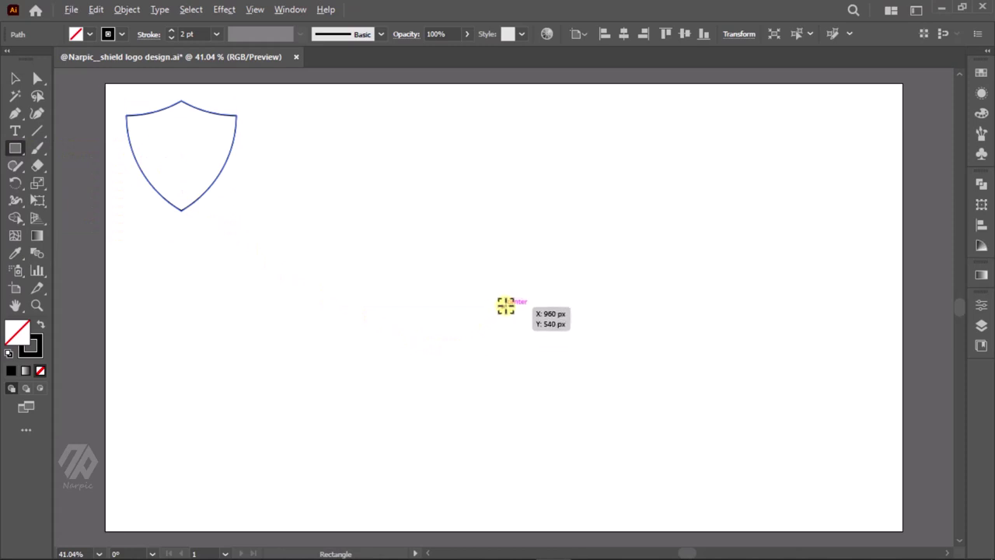
{"action": "left_click_drag", "start_coordinate": [504, 305], "coordinate": [526, 106]}
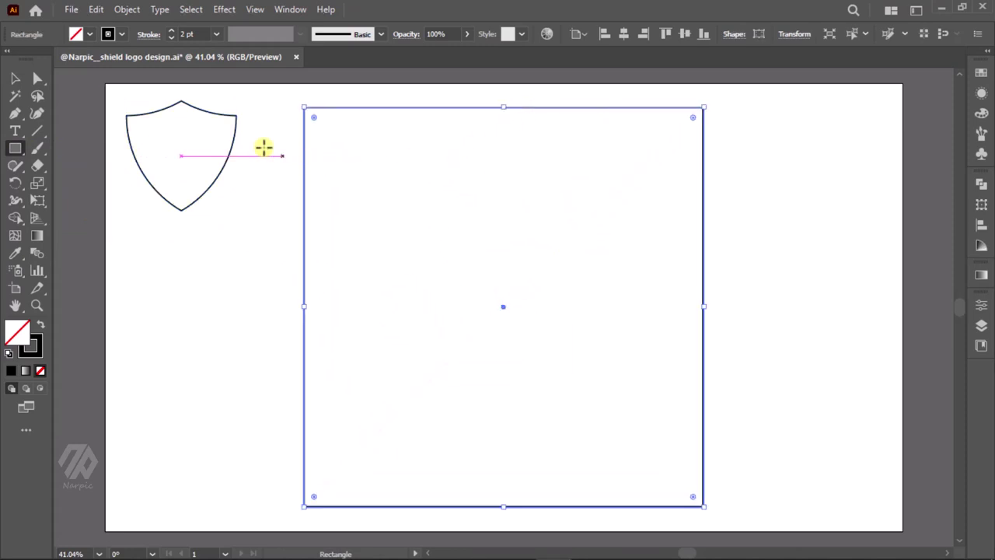
{"action": "left_click", "coordinate": [128, 9]}
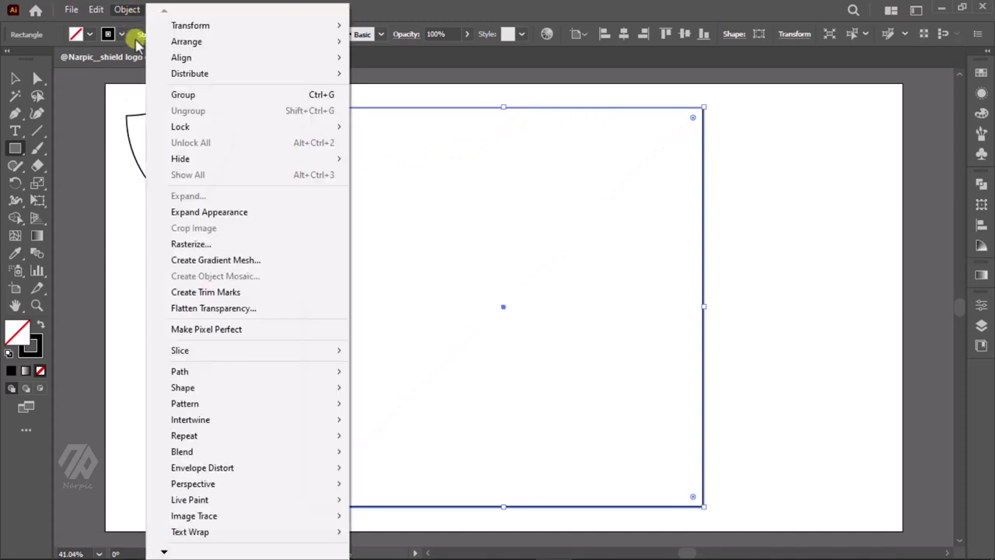
{"action": "mouse_move", "coordinate": [179, 372]}
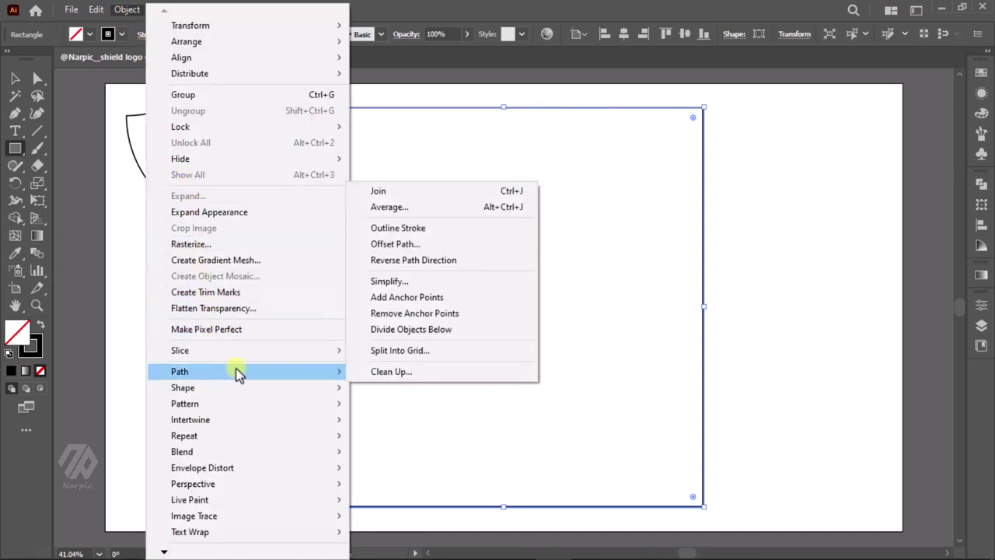
{"action": "left_click", "coordinate": [458, 352]}
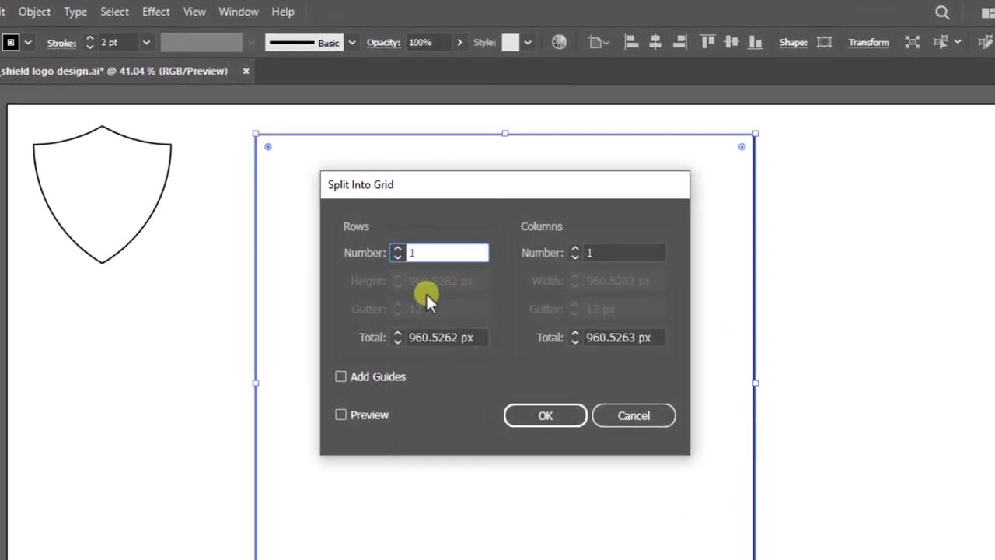
{"action": "type", "text": "11"}
{"action": "left_click", "coordinate": [626, 254]}
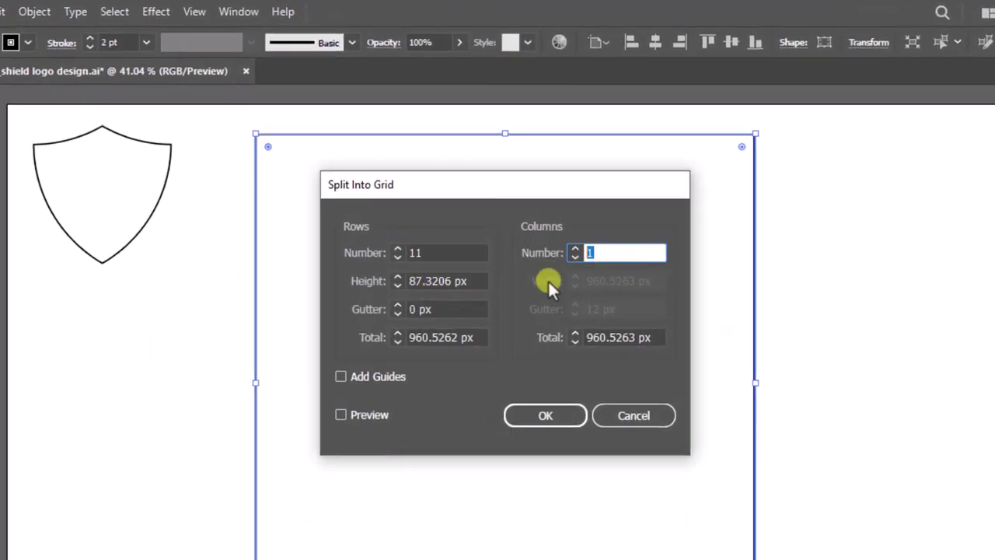
{"action": "type", "text": "11"}
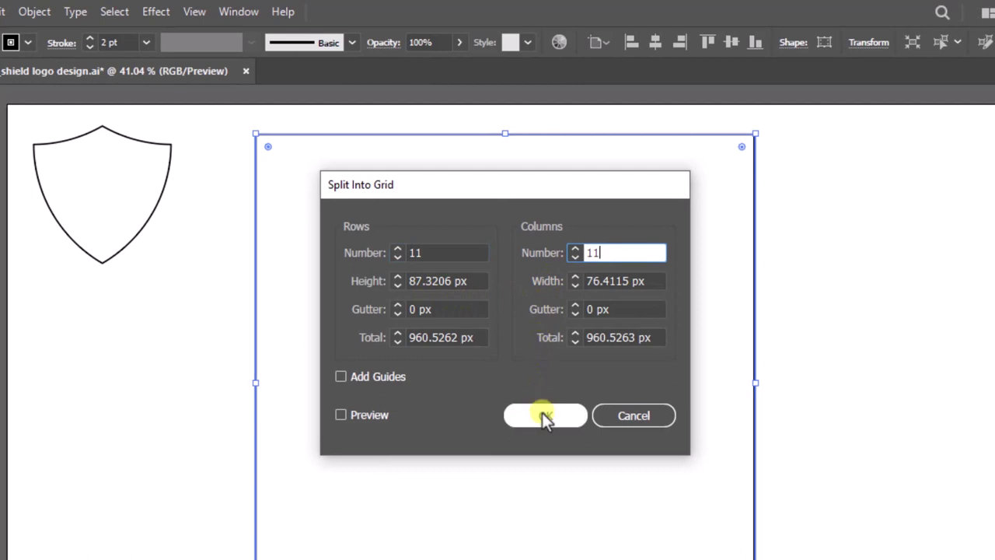
{"action": "left_click", "coordinate": [542, 416]}
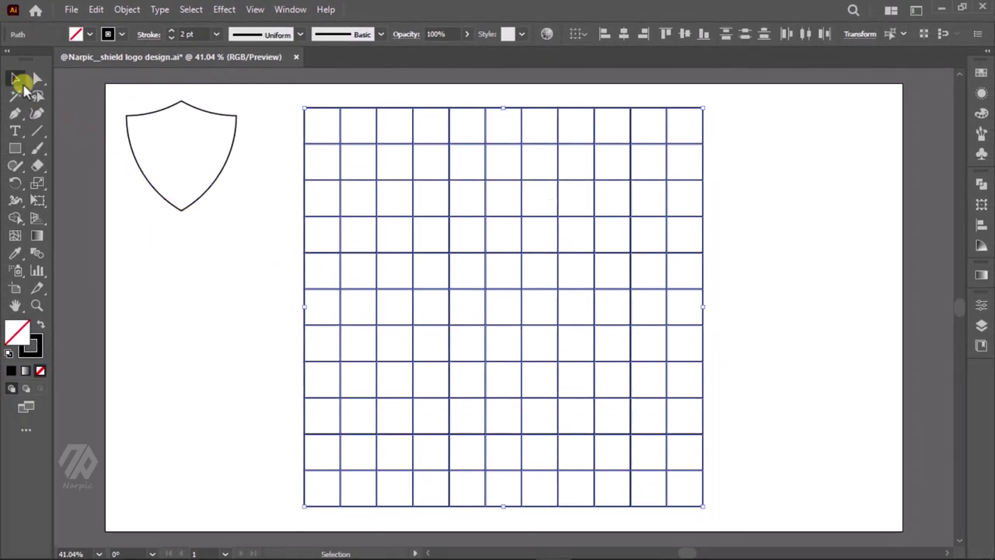
Place the shield at the grid's top centre and stretch it to the grid's full width
{"action": "left_click_drag", "start_coordinate": [215, 187], "coordinate": [545, 217]}
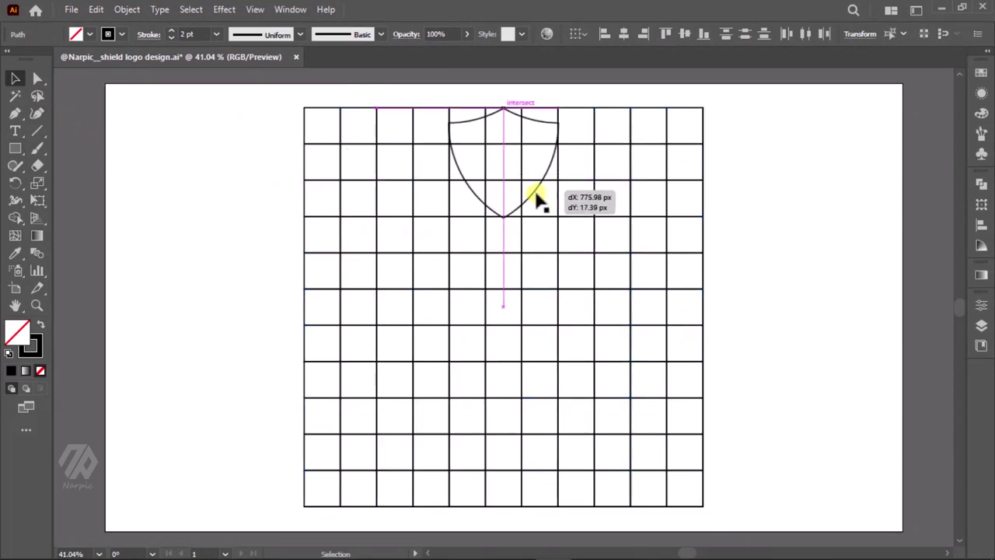
{"action": "mouse_move", "coordinate": [545, 222]}
{"action": "left_mouse_down"}
{"action": "mouse_move", "coordinate": [535, 194]}
{"action": "mouse_move", "coordinate": [564, 505]}
{"action": "left_mouse_up"}
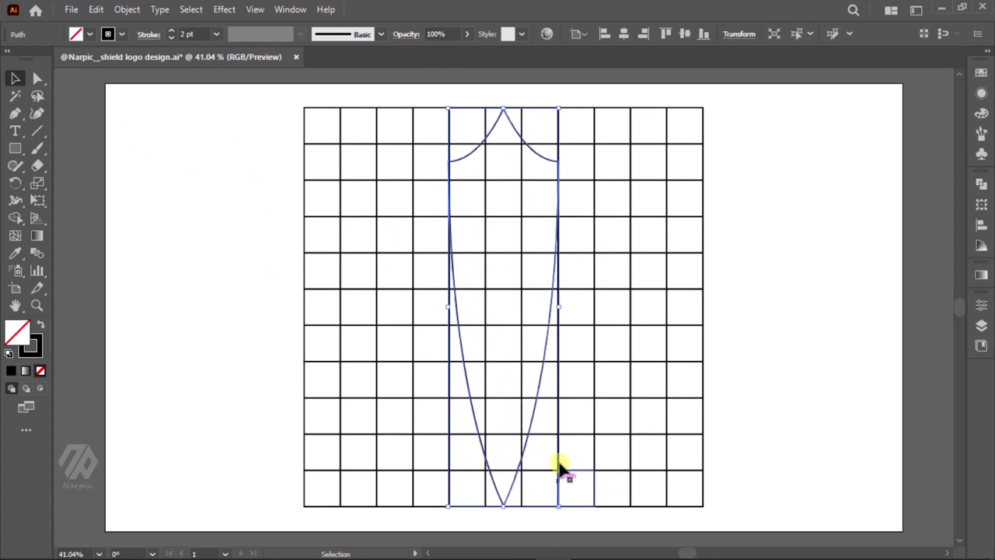
{"action": "left_click_drag", "start_coordinate": [559, 309], "coordinate": [701, 317]}
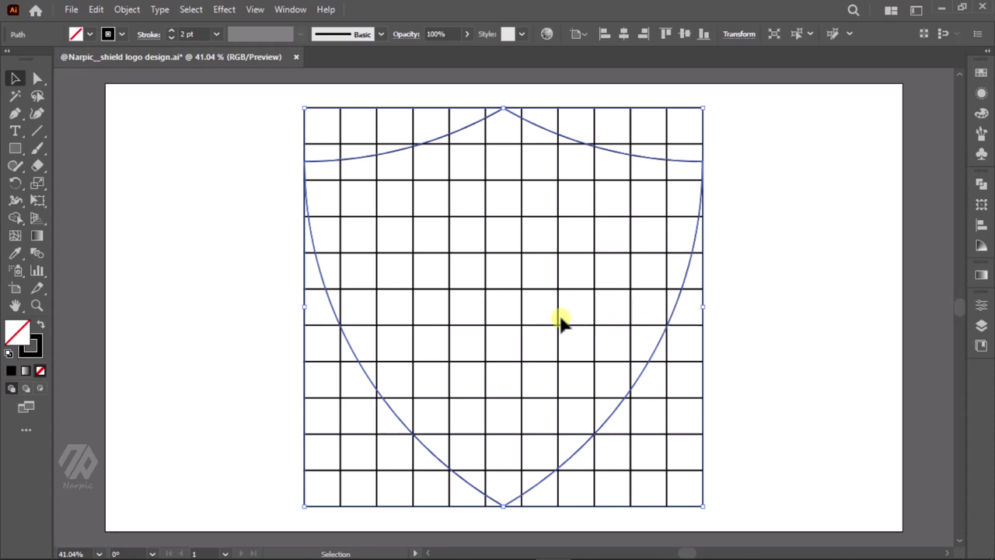
Paste a copy of the shield in front and scale it down inside the original
{"action": "left_click", "coordinate": [96, 11]}
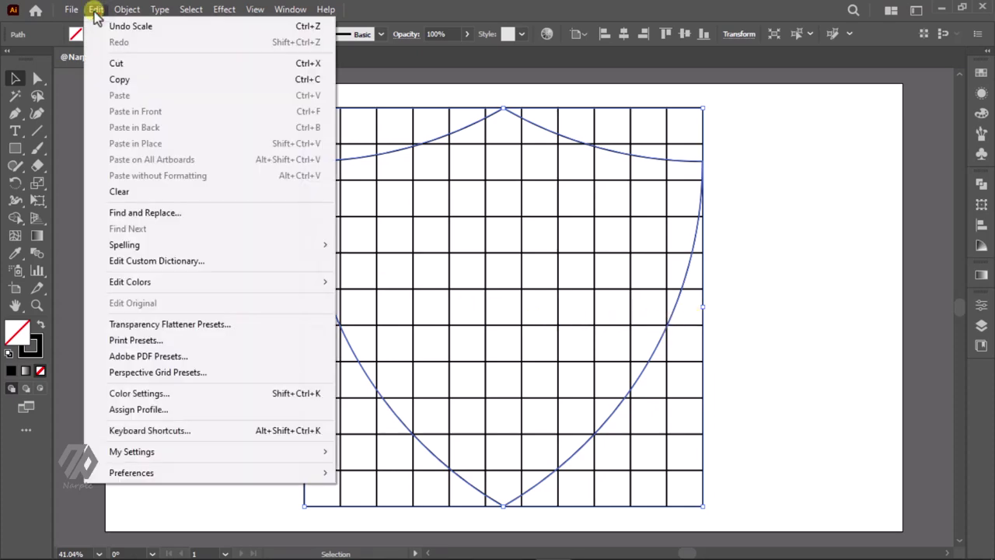
{"action": "left_click", "coordinate": [143, 80]}
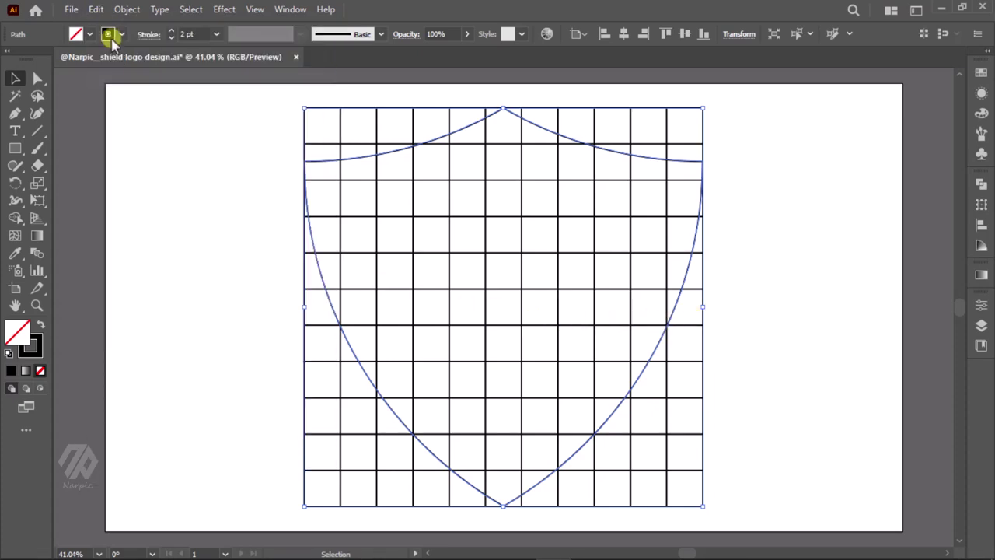
{"action": "left_click", "coordinate": [97, 10]}
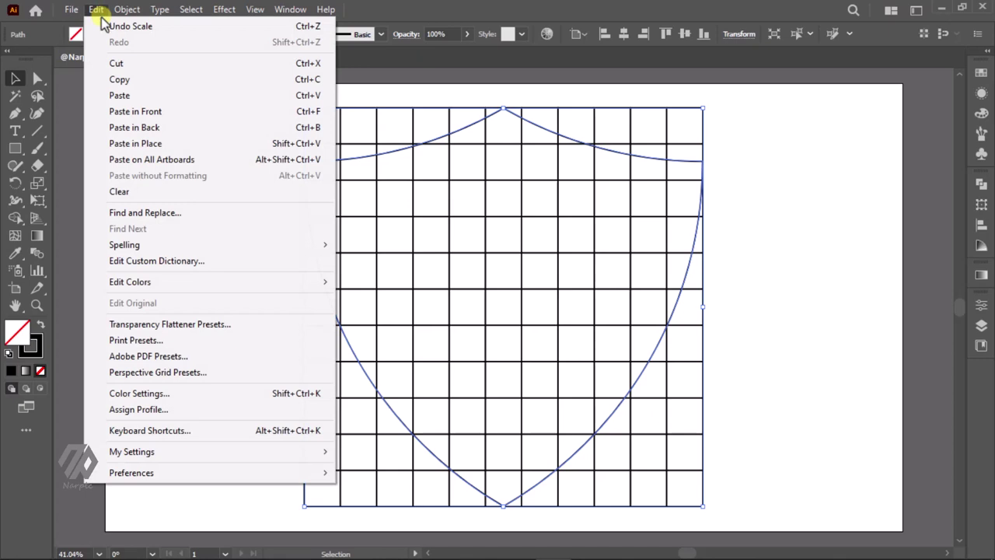
{"action": "left_click", "coordinate": [172, 115]}
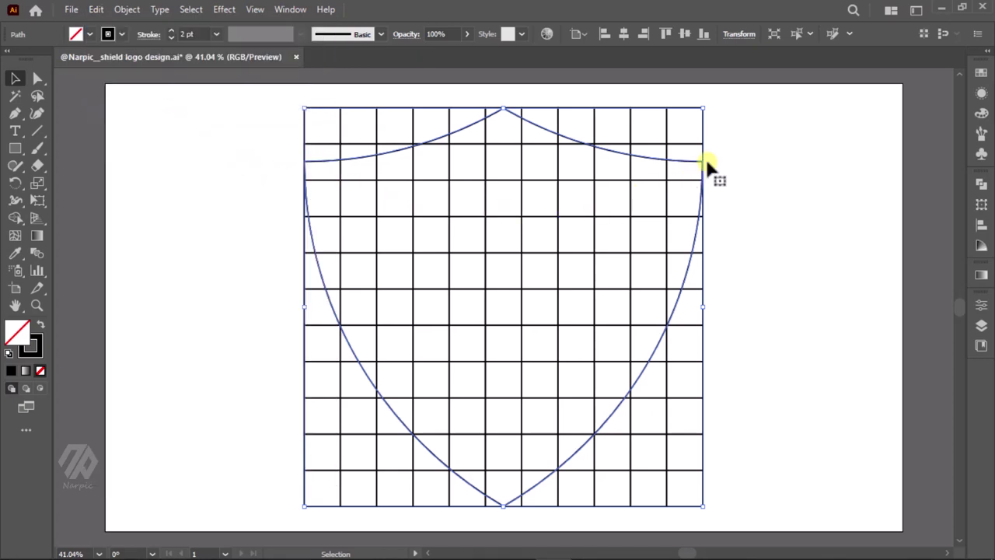
{"action": "left_click_drag", "start_coordinate": [704, 109], "coordinate": [688, 143]}
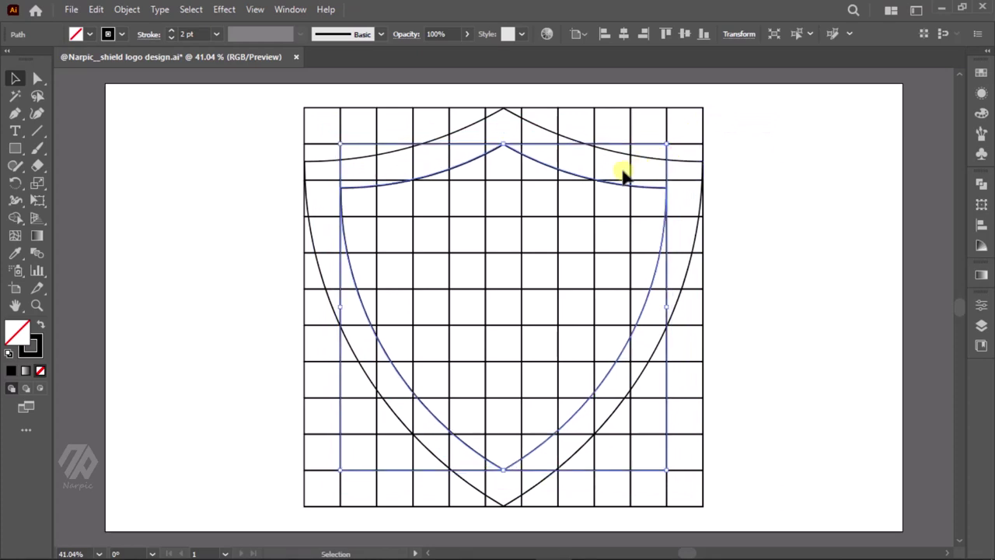
Paste a further shield copy in front, shrink it one cell smaller, then select everything
{"action": "left_click", "coordinate": [96, 9]}
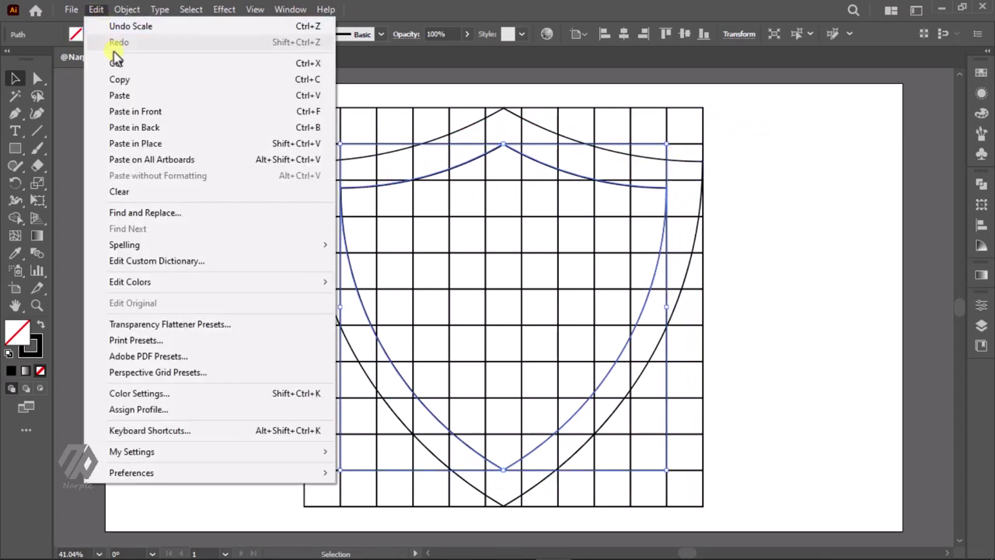
{"action": "left_click", "coordinate": [137, 81]}
{"action": "left_click", "coordinate": [95, 9]}
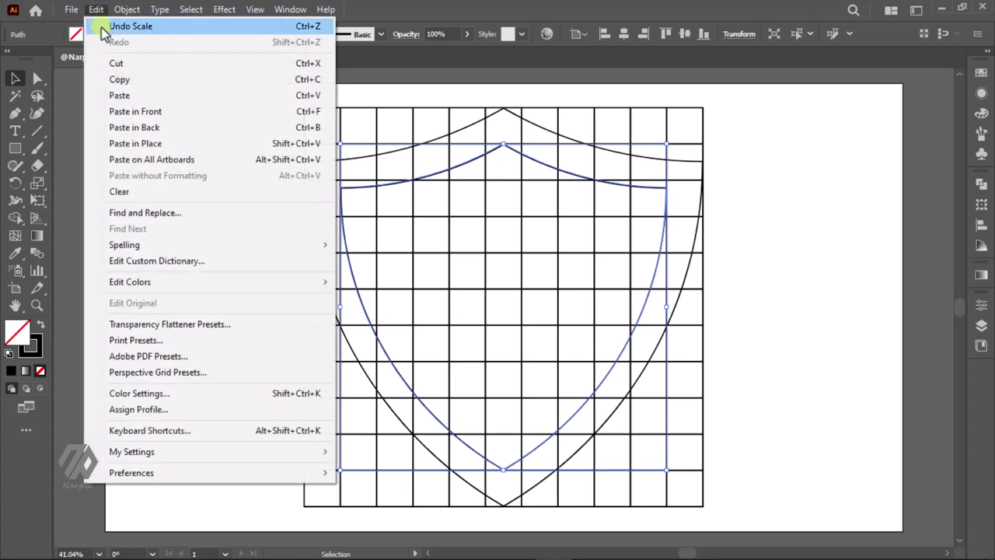
{"action": "left_click", "coordinate": [169, 113]}
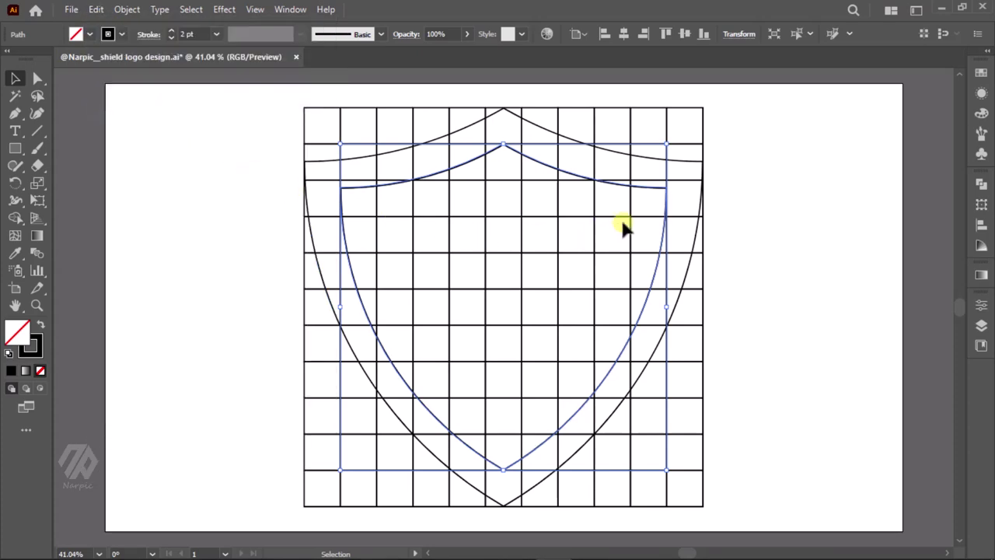
{"action": "left_click_drag", "start_coordinate": [665, 148], "coordinate": [647, 184]}
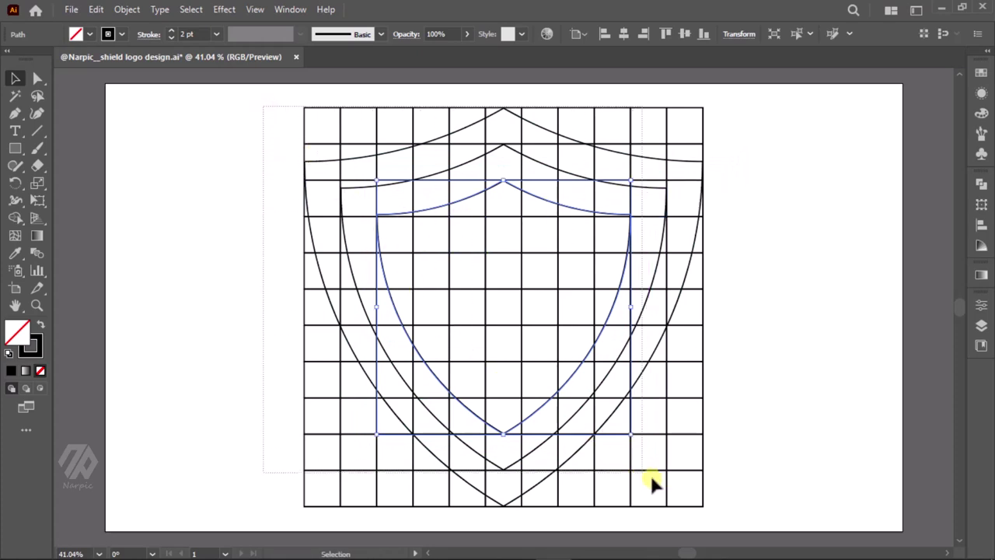
{"action": "left_click_drag", "start_coordinate": [264, 108], "coordinate": [709, 509]}
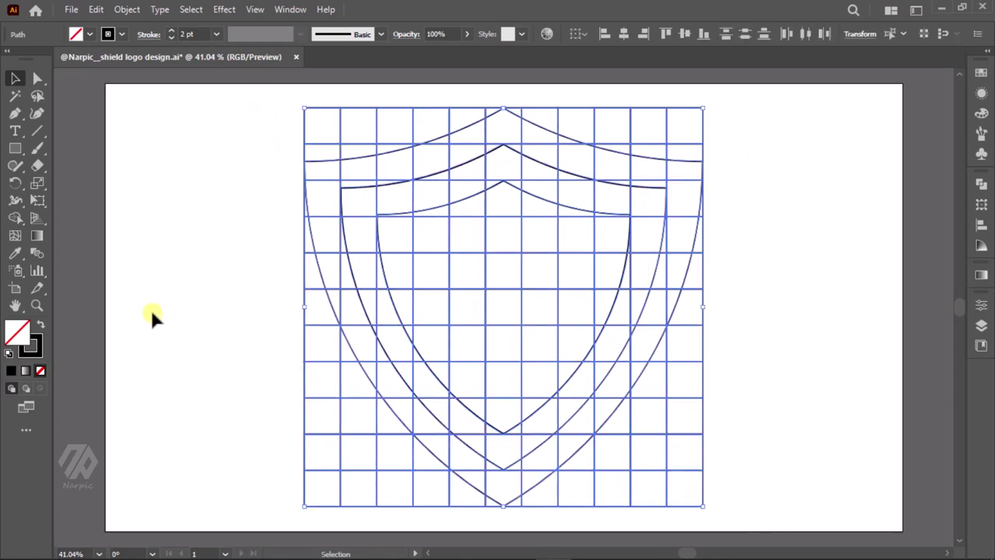
With Shape Builder and a black fill, merge the left strip and top band into the first letter stroke
{"action": "left_click", "coordinate": [15, 218]}
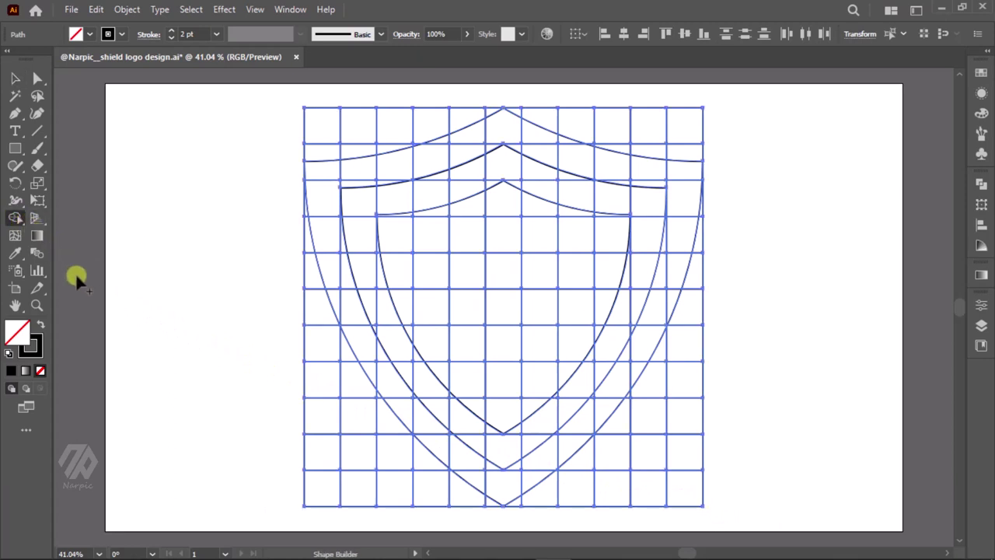
{"action": "left_click", "coordinate": [39, 325]}
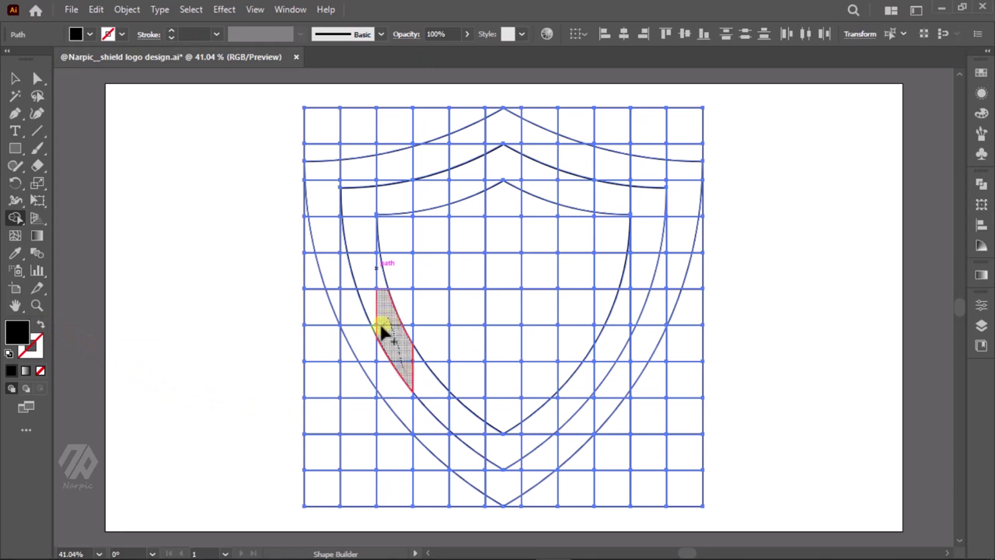
{"action": "left_click_drag", "start_coordinate": [378, 261], "coordinate": [441, 190]}
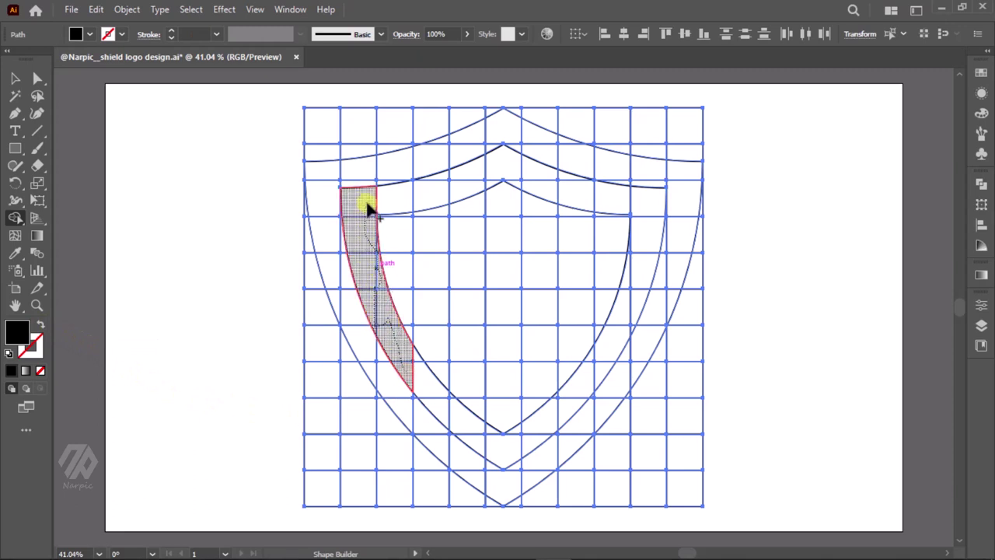
{"action": "mouse_move", "coordinate": [466, 222]}
{"action": "left_mouse_down"}
{"action": "mouse_move", "coordinate": [471, 411]}
{"action": "mouse_move", "coordinate": [456, 402]}
{"action": "mouse_move", "coordinate": [471, 442]}
{"action": "left_mouse_up"}
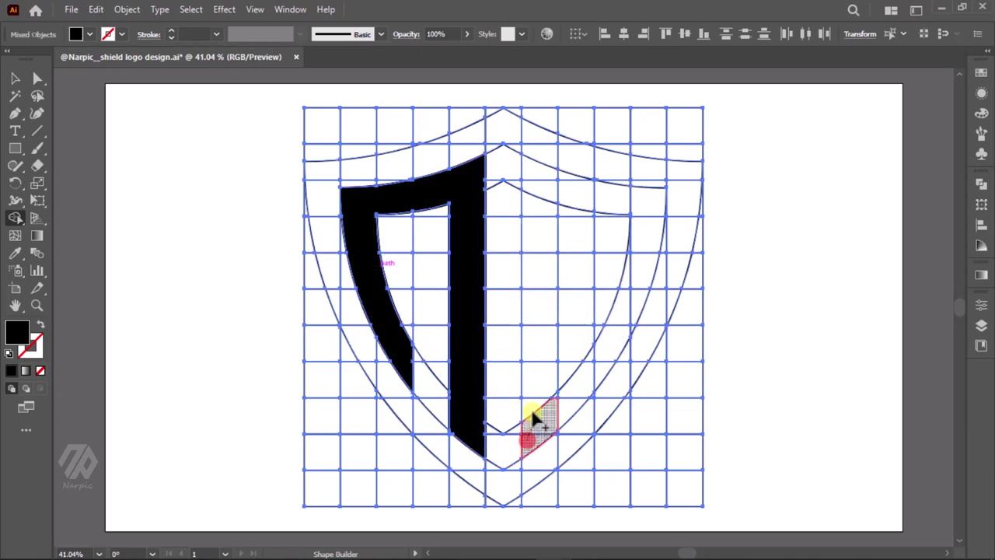
{"action": "left_click_drag", "start_coordinate": [532, 413], "coordinate": [538, 273]}
{"action": "left_click_drag", "start_coordinate": [534, 172], "coordinate": [533, 170]}
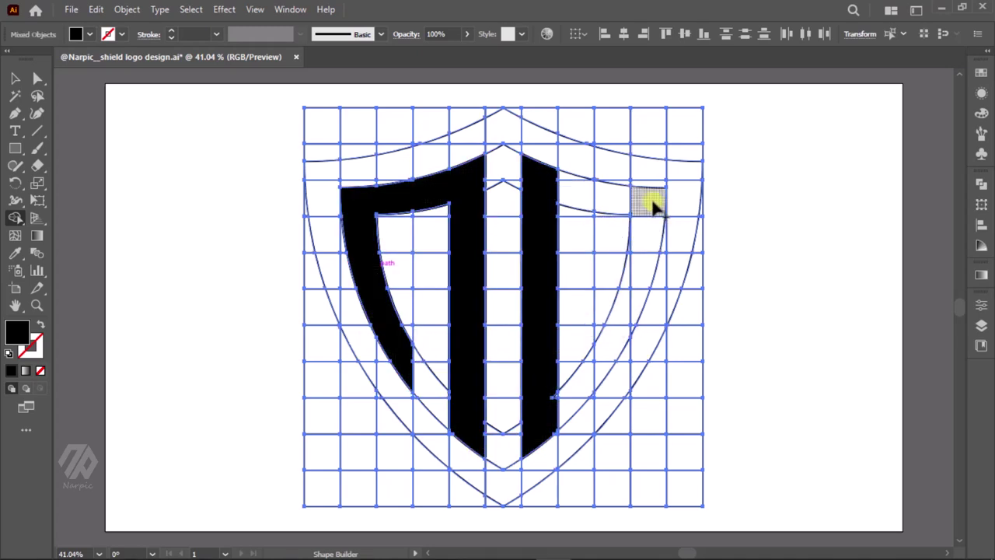
Merge the right curved strip and the central strip into black shapes
{"action": "left_click_drag", "start_coordinate": [649, 198], "coordinate": [638, 303]}
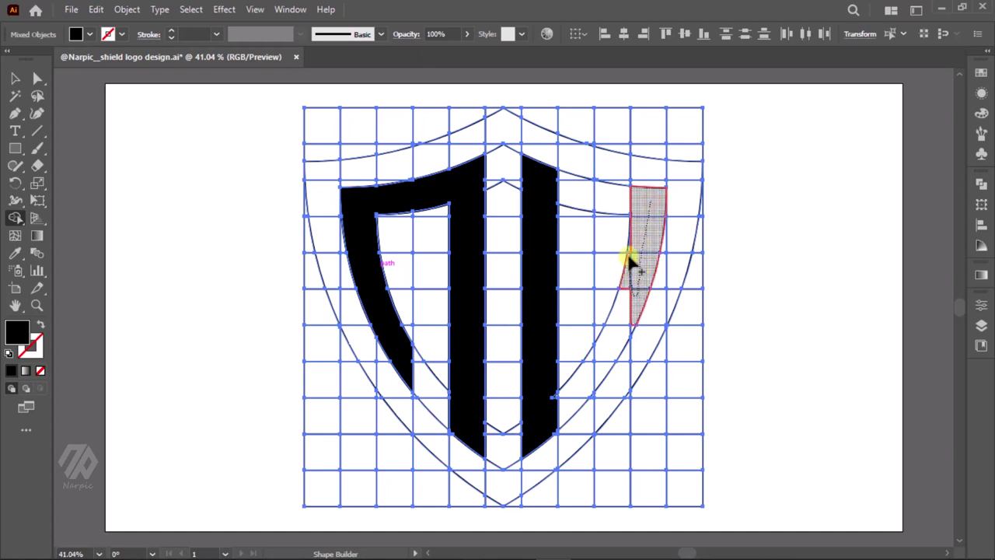
{"action": "mouse_move", "coordinate": [629, 253]}
{"action": "left_mouse_down"}
{"action": "mouse_move", "coordinate": [632, 324]}
{"action": "mouse_move", "coordinate": [596, 381]}
{"action": "mouse_move", "coordinate": [593, 356]}
{"action": "mouse_move", "coordinate": [575, 402]}
{"action": "mouse_move", "coordinate": [548, 424]}
{"action": "mouse_move", "coordinate": [557, 406]}
{"action": "mouse_move", "coordinate": [539, 373]}
{"action": "left_mouse_up"}
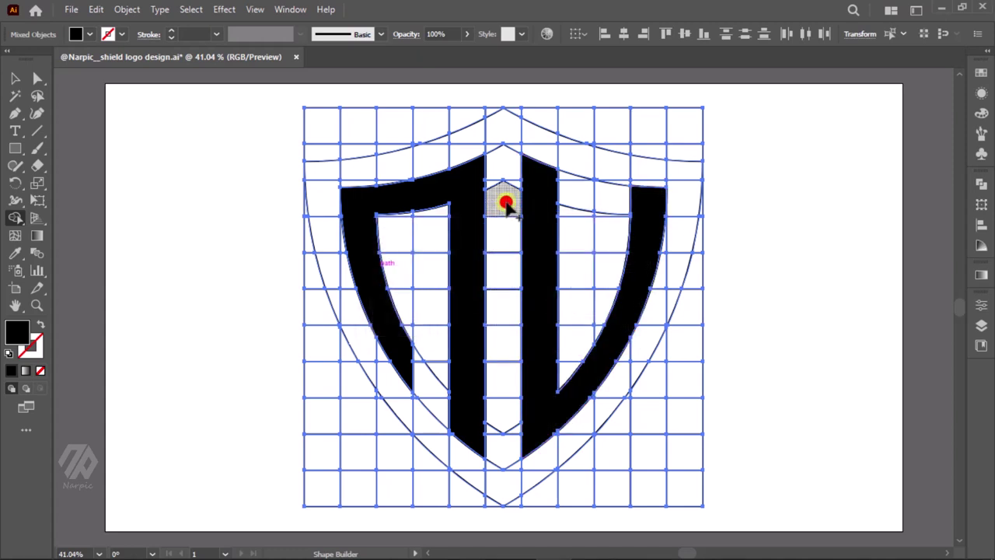
{"action": "left_click_drag", "start_coordinate": [505, 204], "coordinate": [501, 423]}
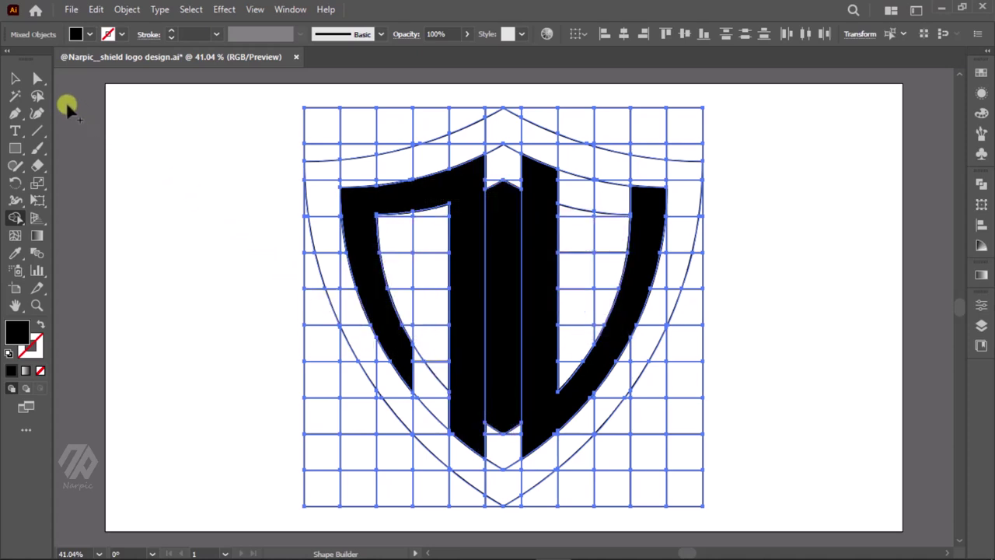
{"action": "left_click", "coordinate": [14, 78]}
Unite the black monogram compound path using the Pathfinder panel
{"action": "left_click", "coordinate": [182, 153]}
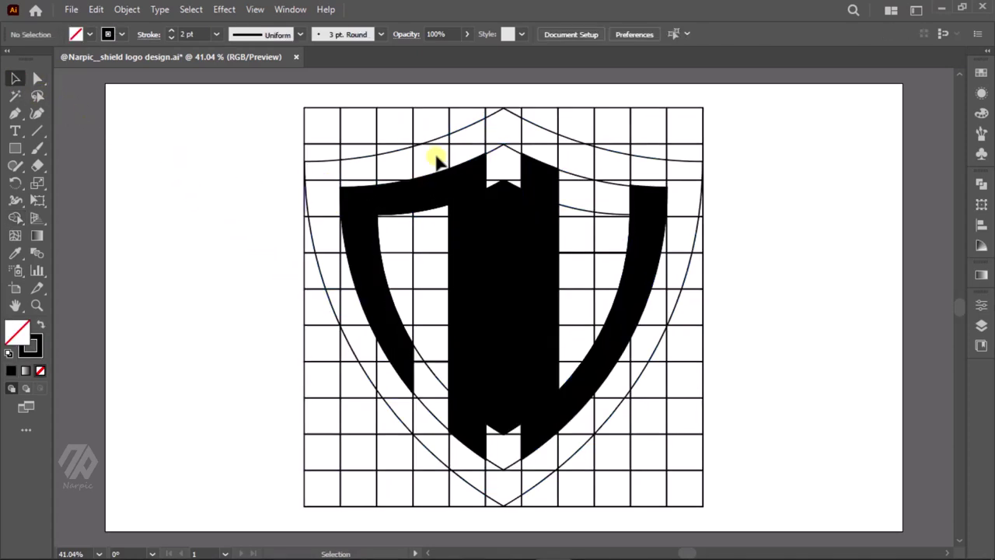
{"action": "left_click", "coordinate": [455, 134]}
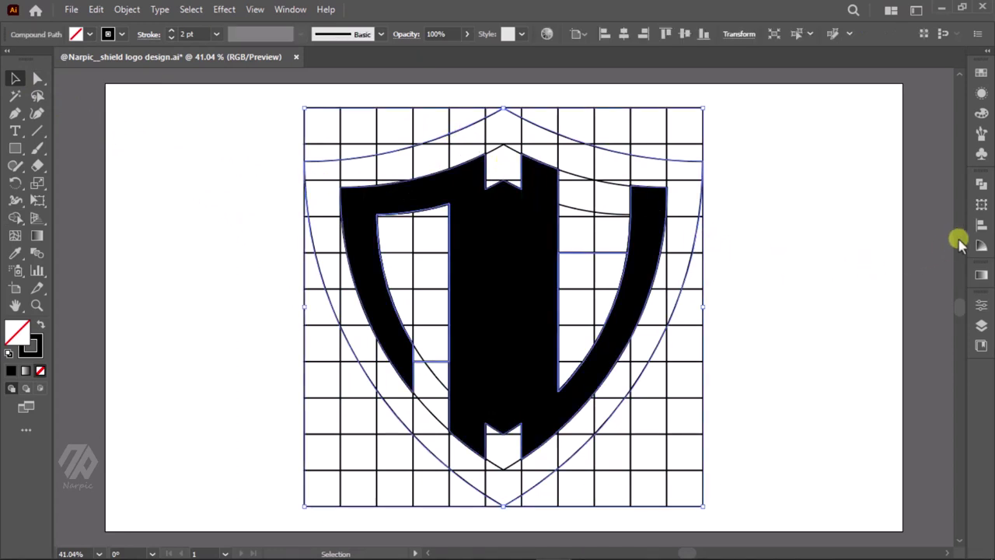
{"action": "left_click", "coordinate": [981, 184]}
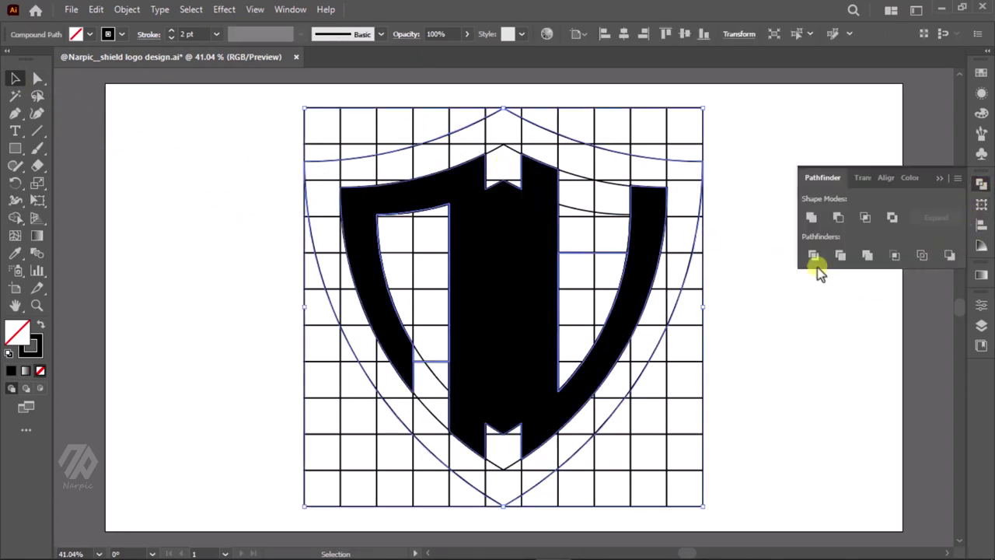
{"action": "left_click", "coordinate": [811, 219]}
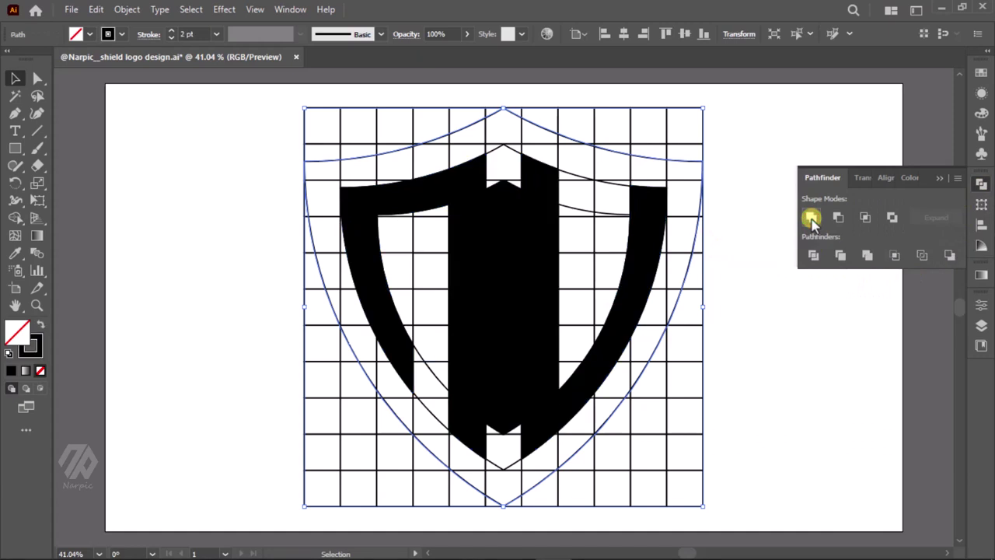
{"action": "left_click", "coordinate": [939, 178]}
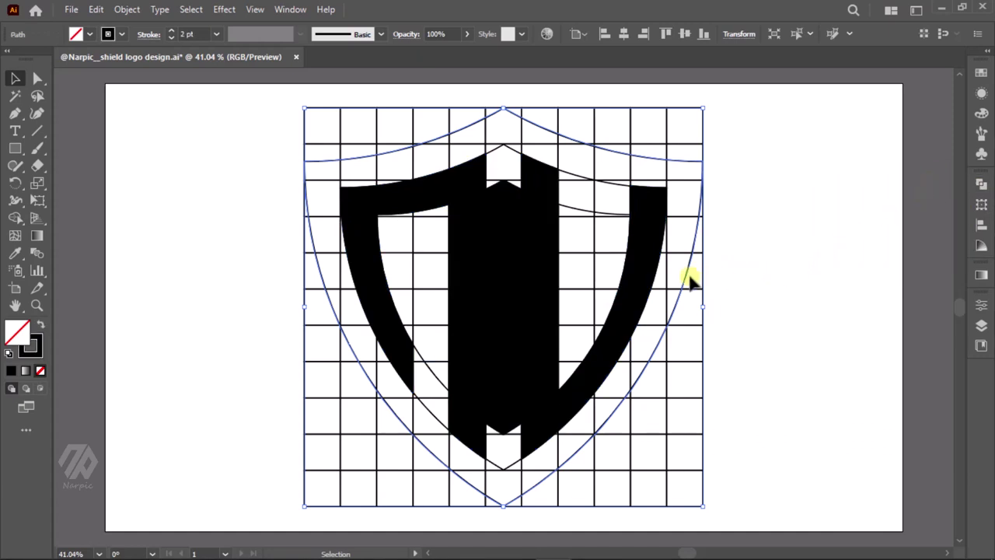
Shift-select the right, middle and left black monogram pieces
{"action": "left_click", "coordinate": [650, 244], "text": "shift"}
{"action": "left_click", "coordinate": [504, 260], "text": "shift"}
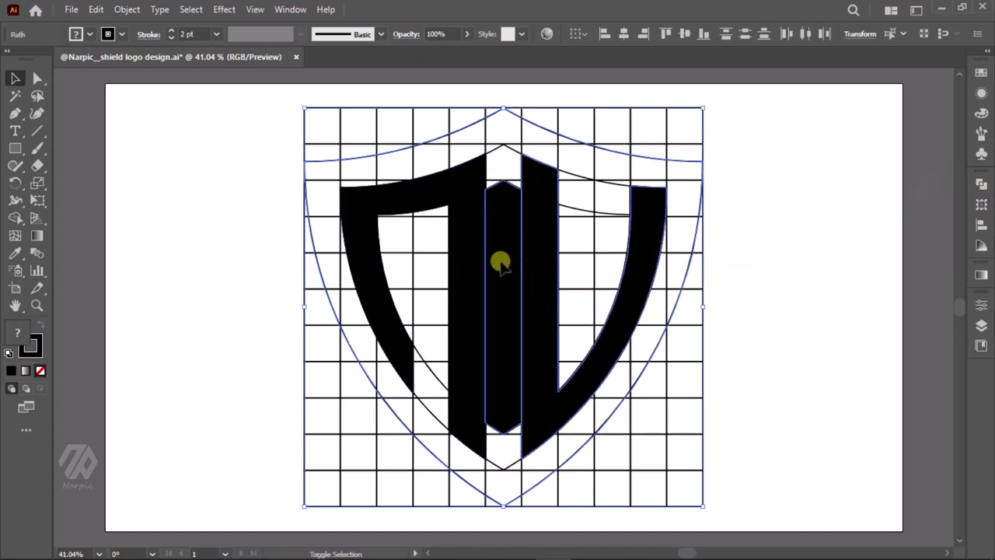
{"action": "left_click", "coordinate": [407, 195], "text": "shift"}
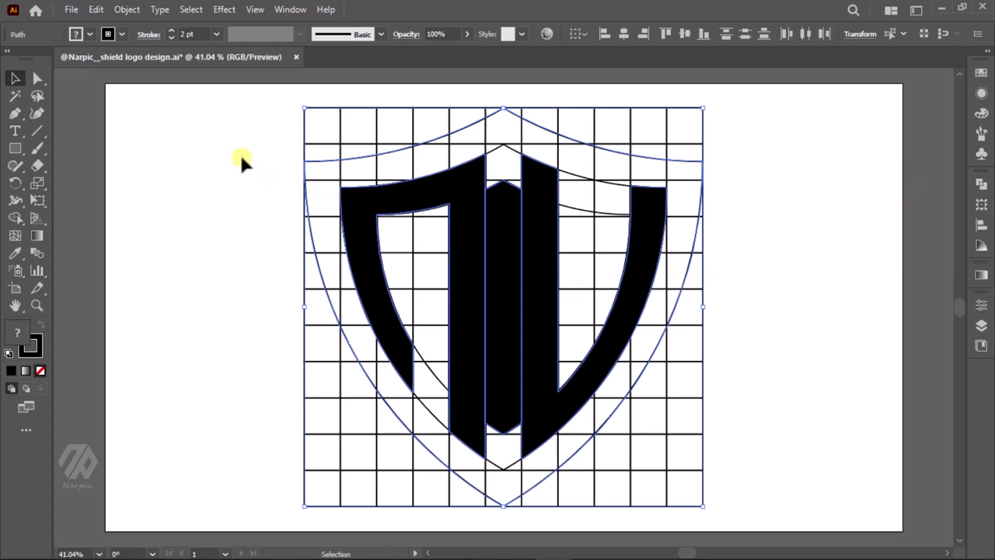
Cut the three letter pieces and delete the grid and construction lines
{"action": "left_click", "coordinate": [95, 9]}
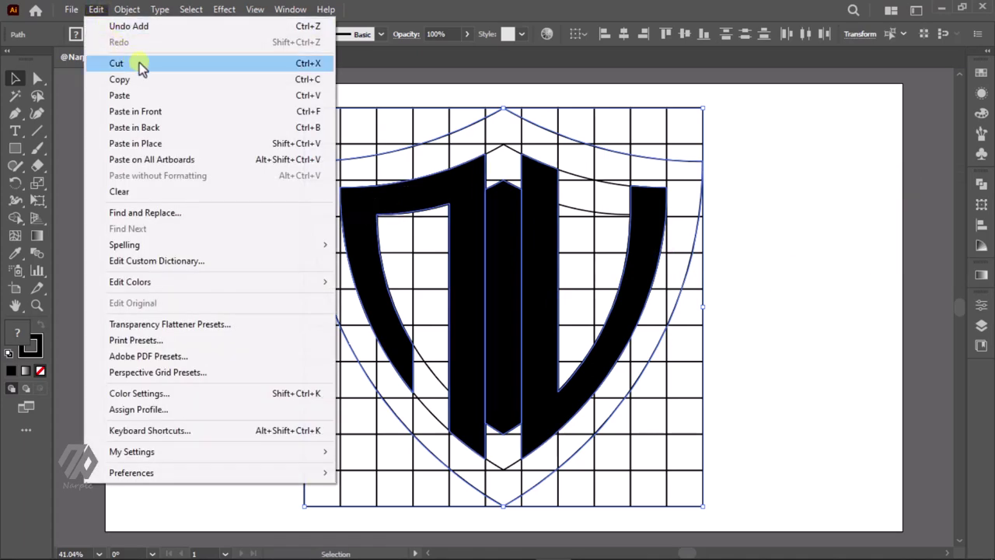
{"action": "left_click", "coordinate": [115, 63]}
{"action": "left_click_drag", "start_coordinate": [230, 96], "coordinate": [740, 522]}
{"action": "key", "text": "Delete"}
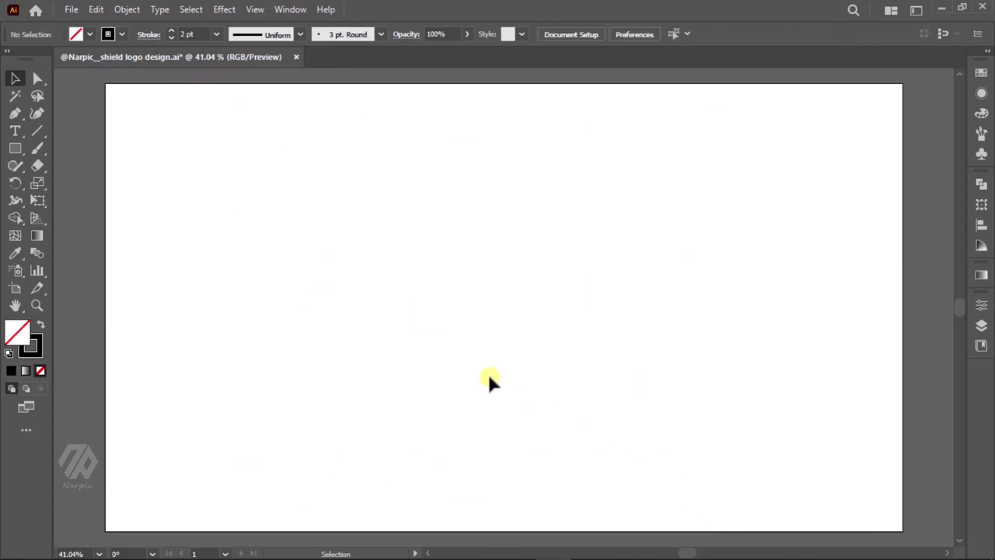
Paste the letter pieces back and select only the outer shield outline
{"action": "left_click", "coordinate": [97, 10]}
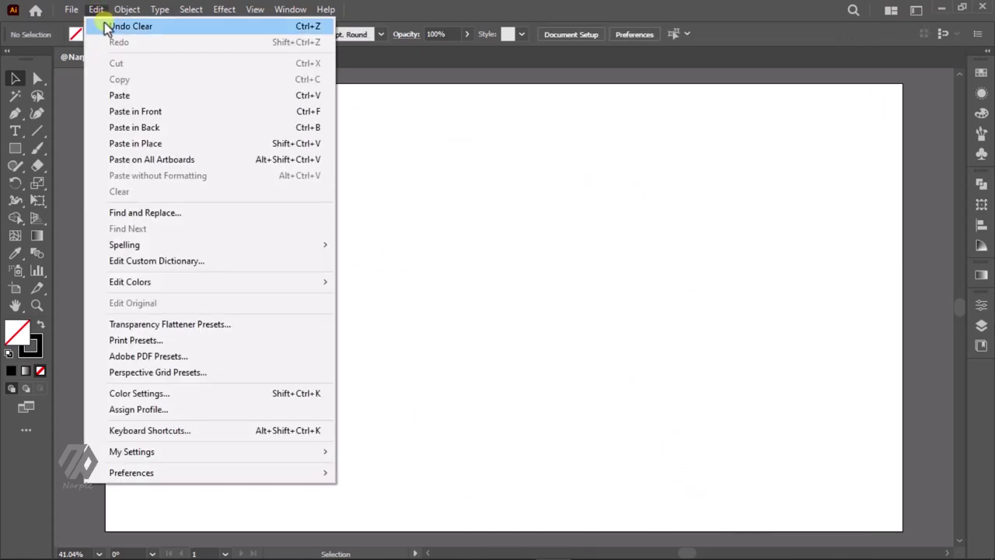
{"action": "left_click", "coordinate": [121, 95]}
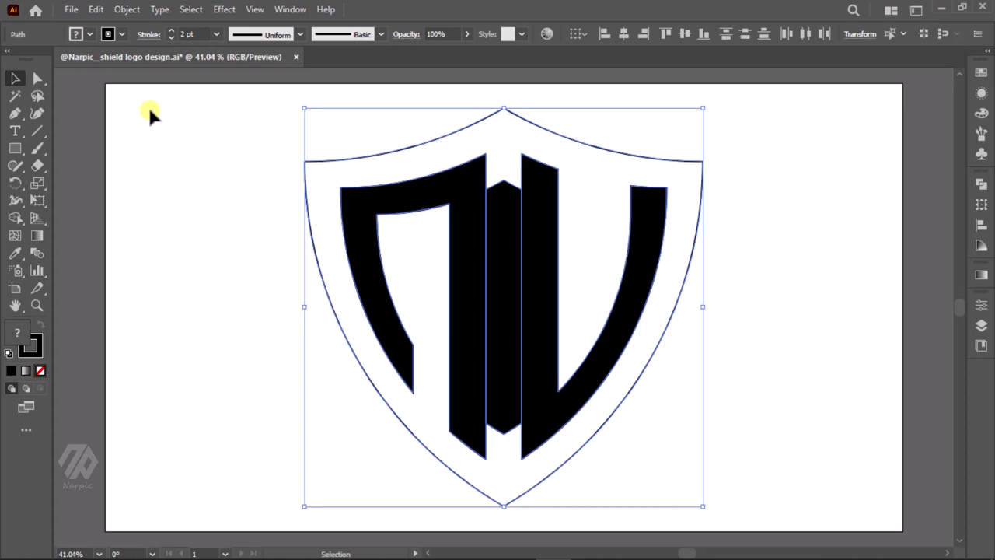
{"action": "left_click", "coordinate": [210, 165]}
{"action": "left_click", "coordinate": [327, 159]}
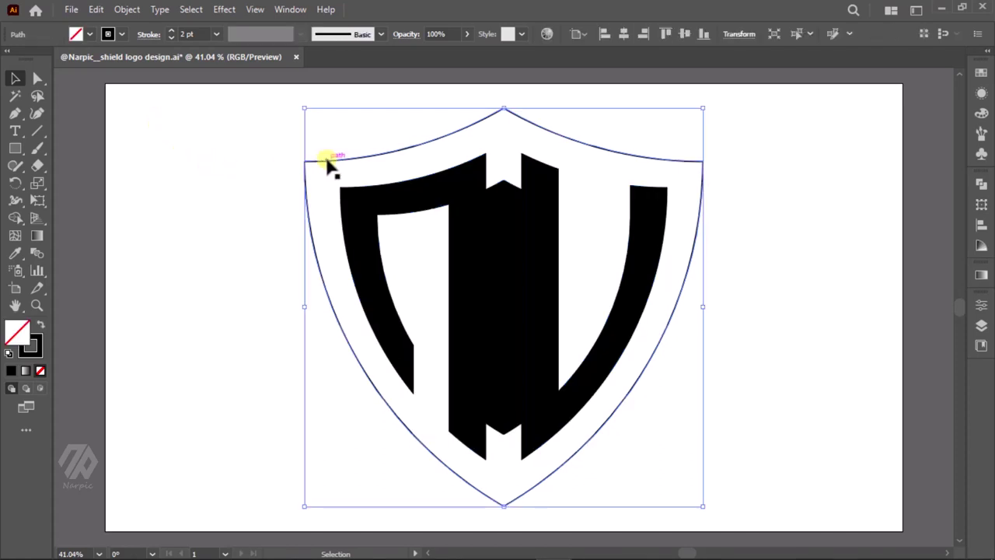
Give the outer shield a 40 pt stroke and expand its appearance into a filled shape
{"action": "left_click", "coordinate": [215, 35]}
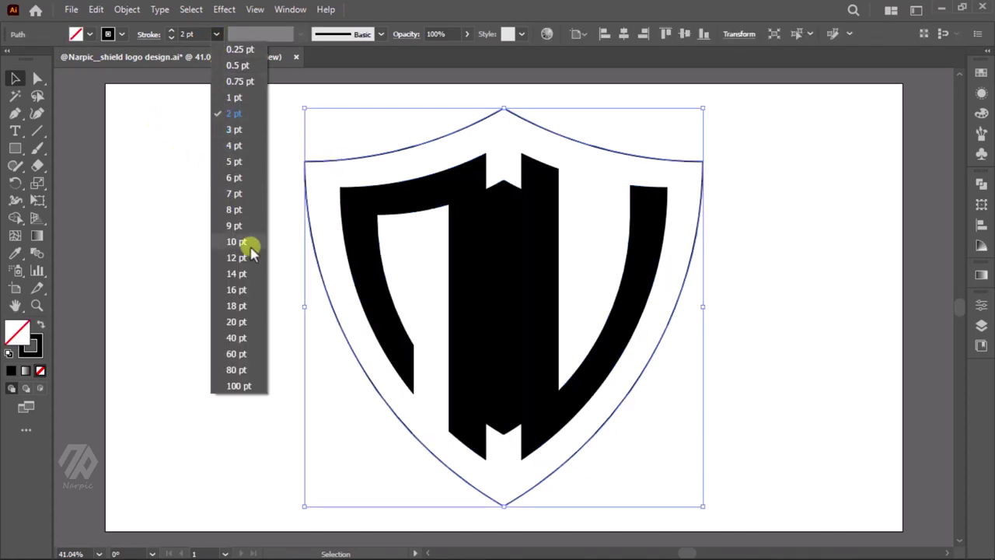
{"action": "left_click", "coordinate": [250, 339]}
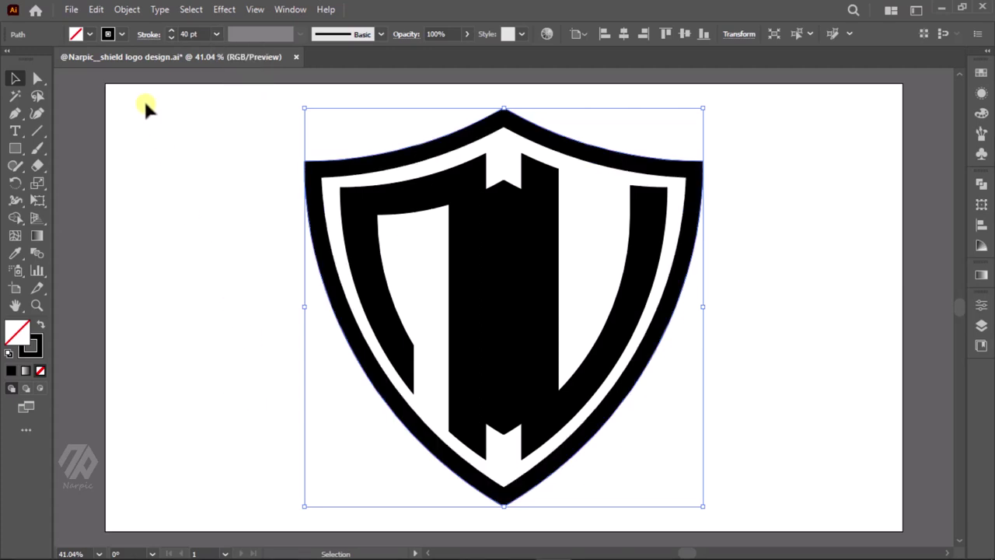
{"action": "left_click", "coordinate": [126, 10]}
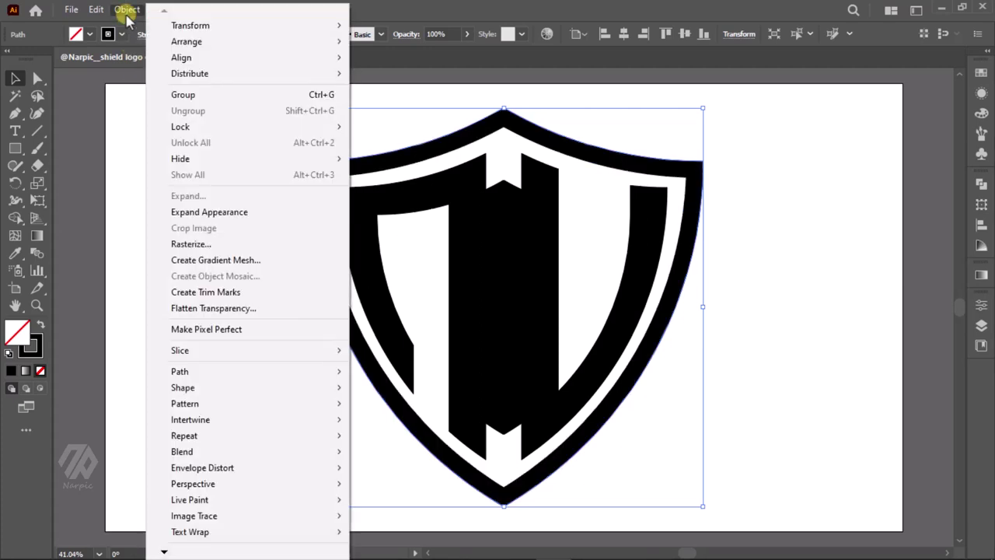
{"action": "left_click", "coordinate": [255, 217]}
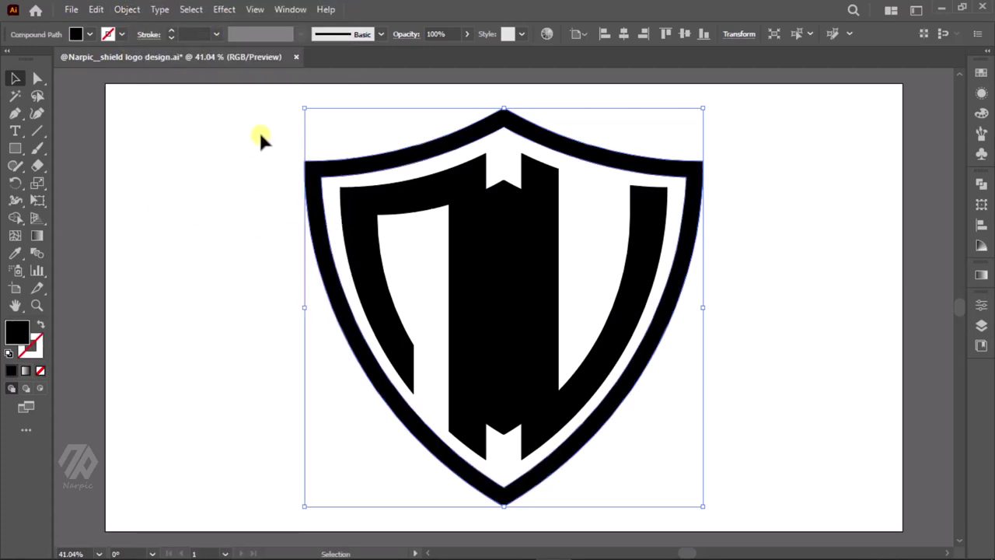
Set the stroke to None on all the artwork shapes
{"action": "key", "text": "ctrl+a"}
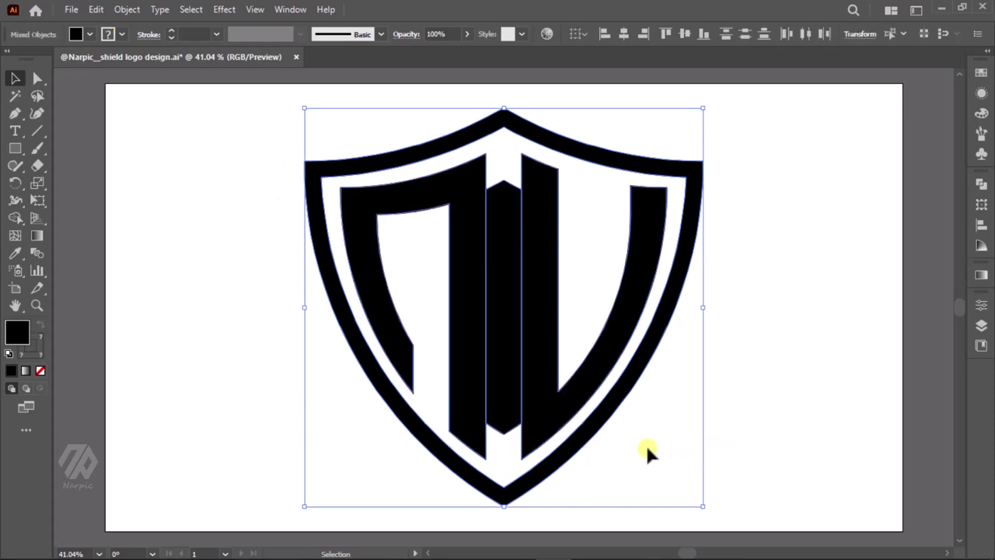
{"action": "left_click", "coordinate": [121, 35]}
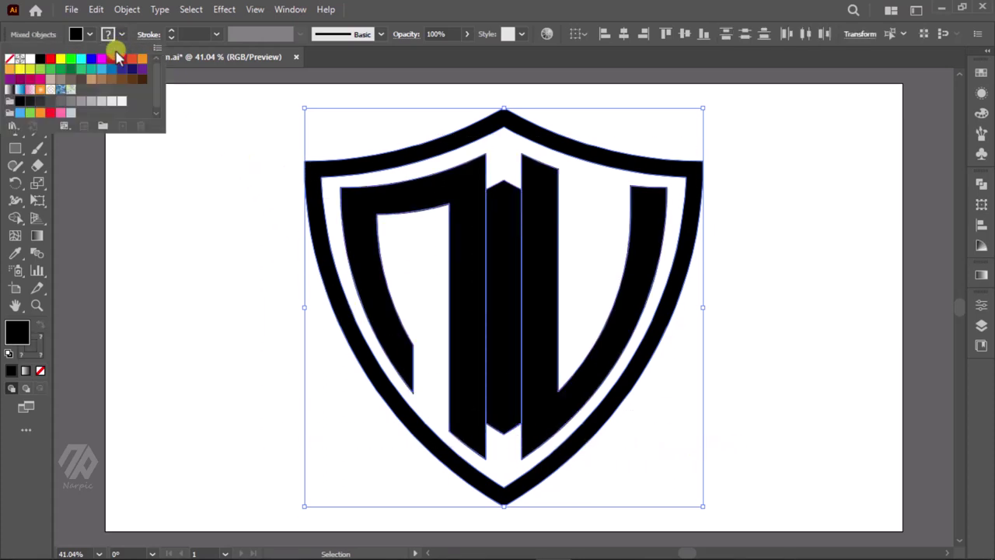
{"action": "left_click", "coordinate": [9, 59]}
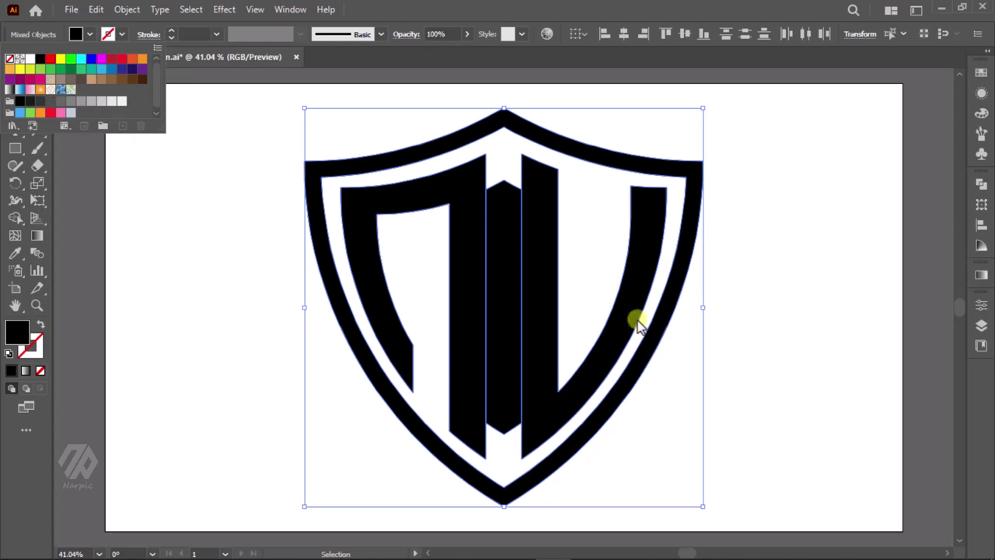
{"action": "left_click", "coordinate": [745, 308]}
{"action": "left_click", "coordinate": [733, 282]}
Narrow the centre hexagonal bar into a slim spike, about 33 px wide
{"action": "left_click", "coordinate": [507, 258]}
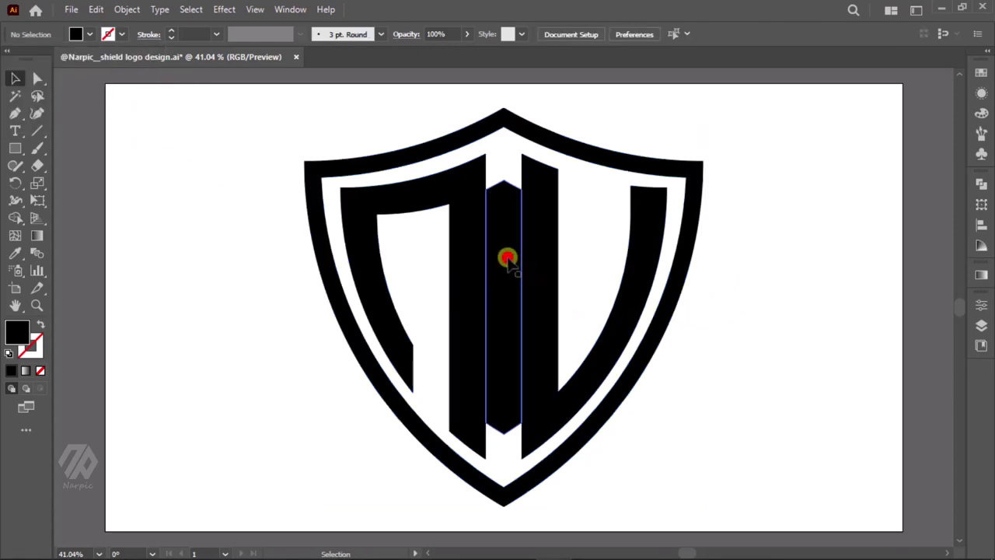
{"action": "left_click_drag", "start_coordinate": [521, 305], "coordinate": [510, 306]}
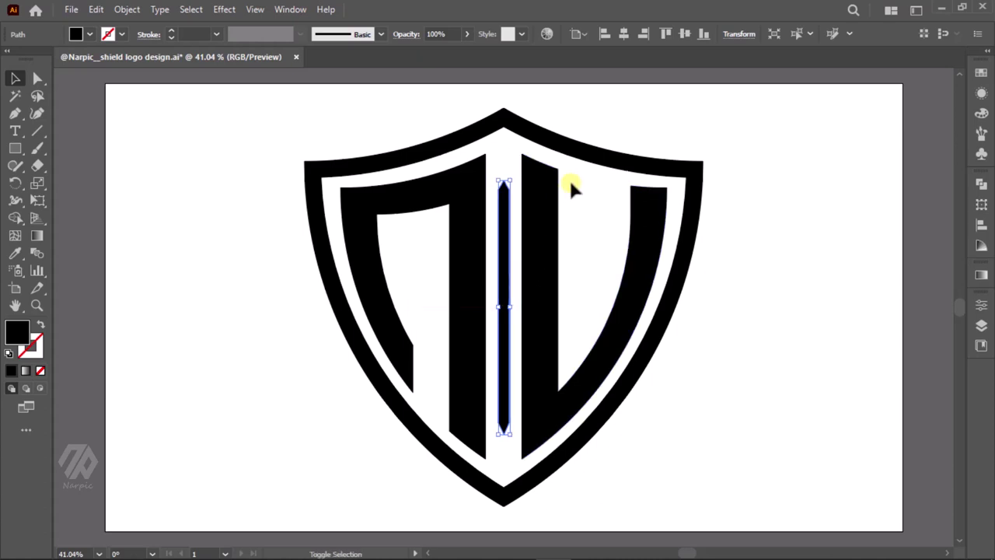
{"action": "left_click", "coordinate": [582, 154], "text": "shift"}
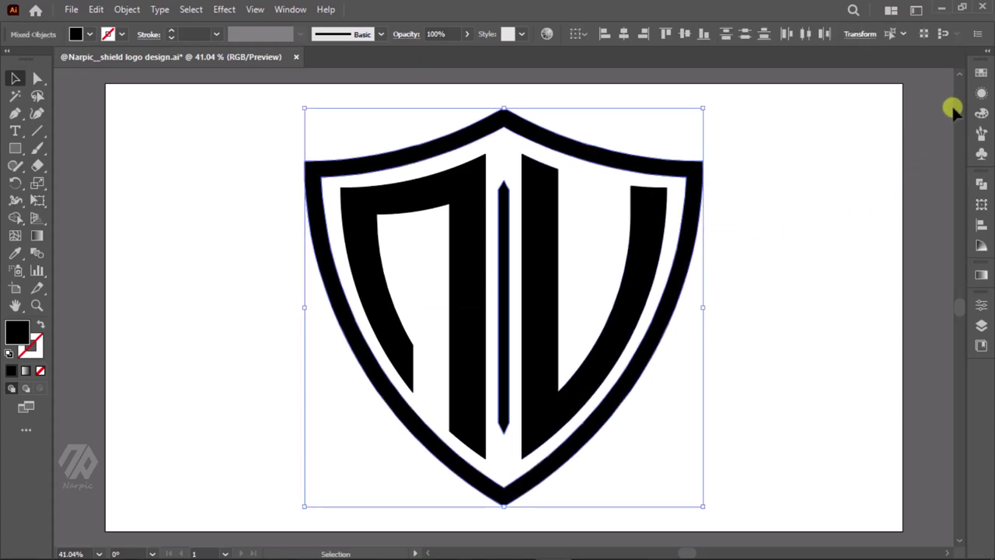
Apply the Silver gradient from the Metals swatch library to the shield border and spike
{"action": "left_click", "coordinate": [978, 74]}
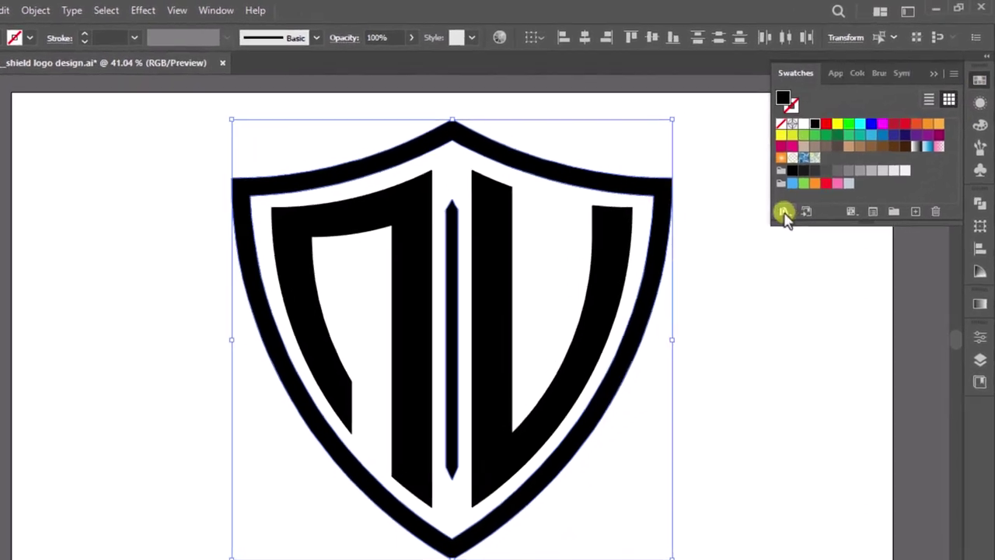
{"action": "left_click", "coordinate": [784, 212]}
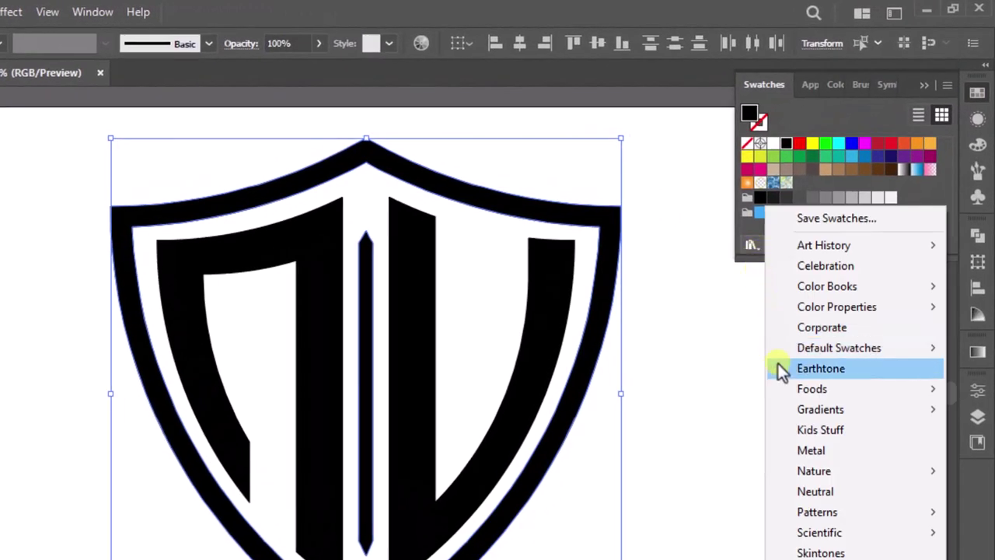
{"action": "mouse_move", "coordinate": [821, 409]}
{"action": "left_click", "coordinate": [709, 456]}
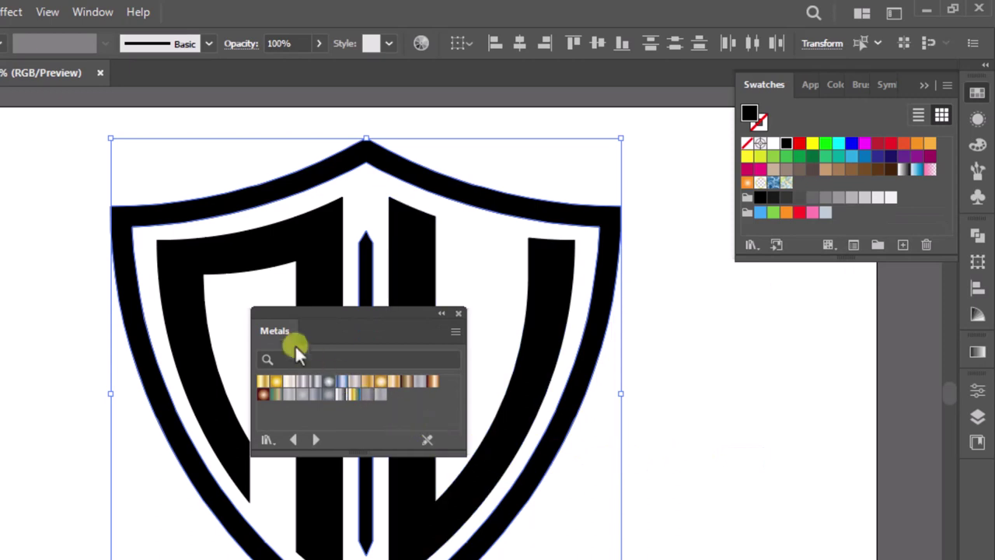
{"action": "left_click_drag", "start_coordinate": [277, 329], "coordinate": [690, 323]}
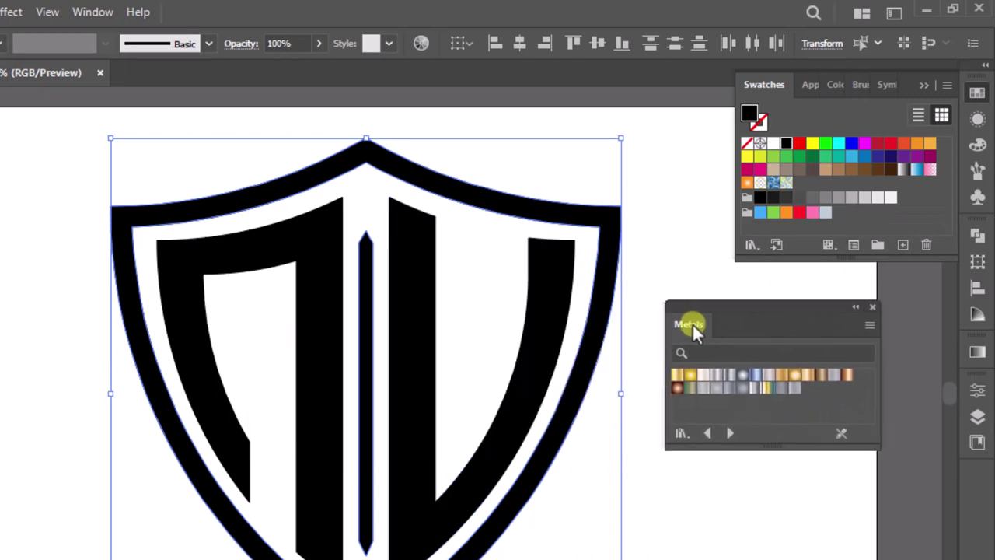
{"action": "left_click", "coordinate": [716, 377]}
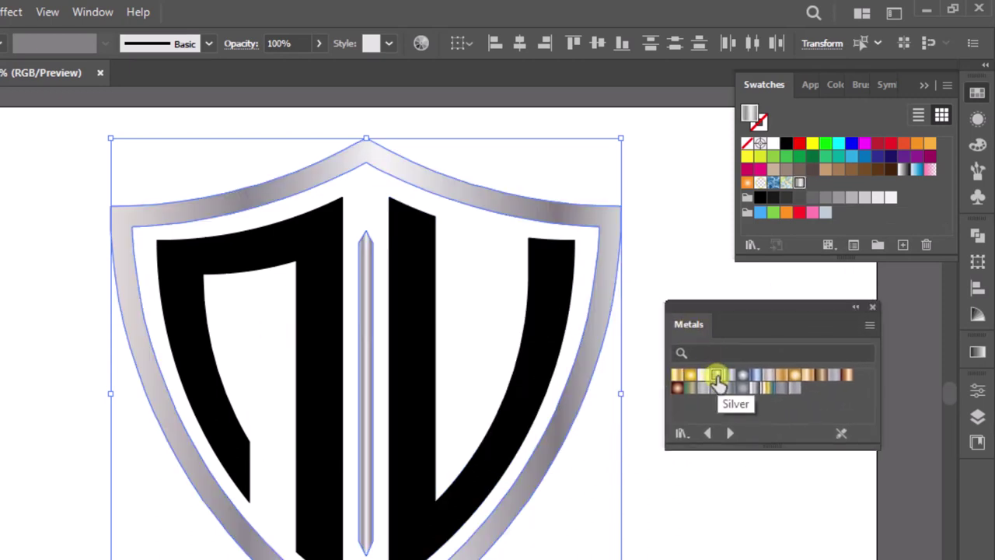
{"action": "left_click", "coordinate": [871, 306]}
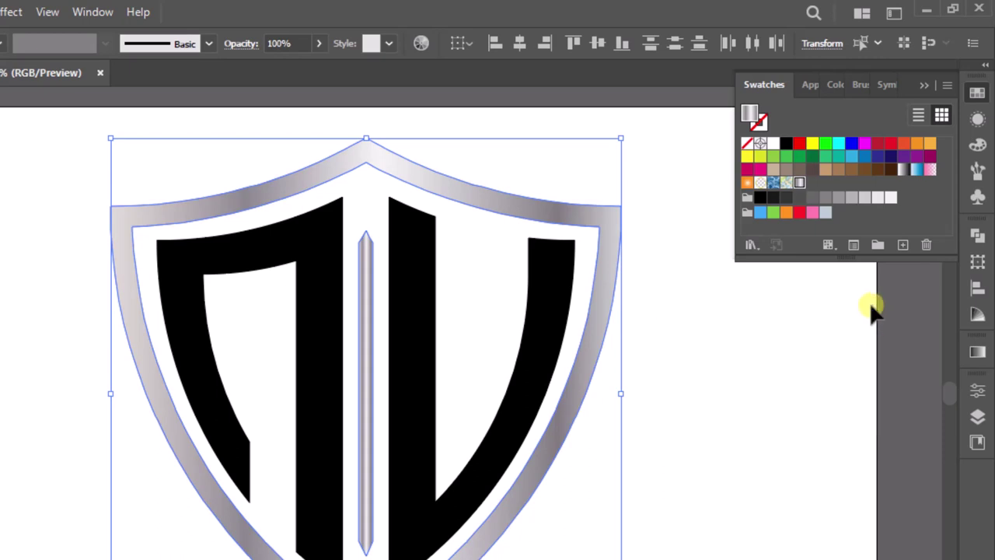
Fill both letter shapes with crimson red
{"action": "left_click", "coordinate": [556, 315]}
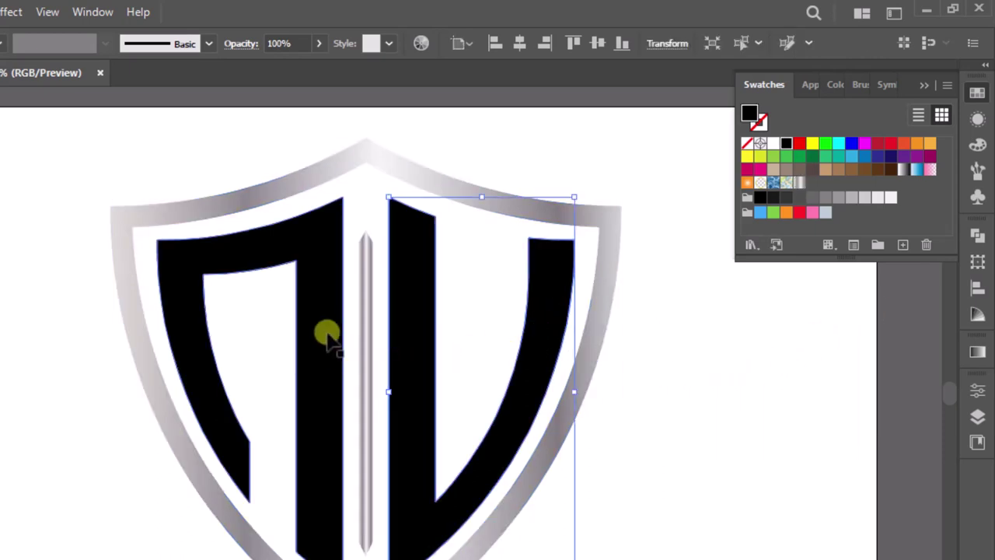
{"action": "left_click", "coordinate": [323, 315], "text": "shift"}
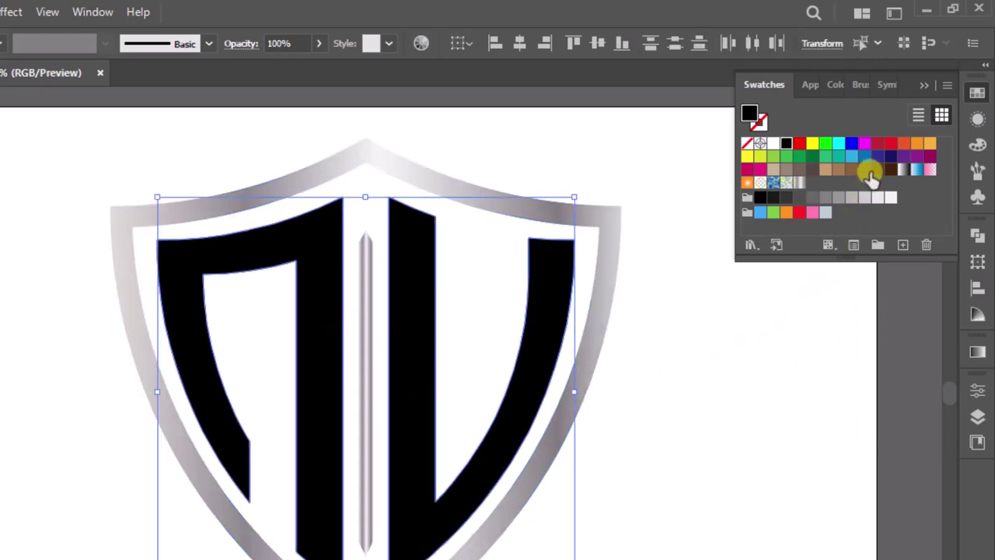
{"action": "left_click", "coordinate": [878, 143]}
{"action": "left_click", "coordinate": [925, 86]}
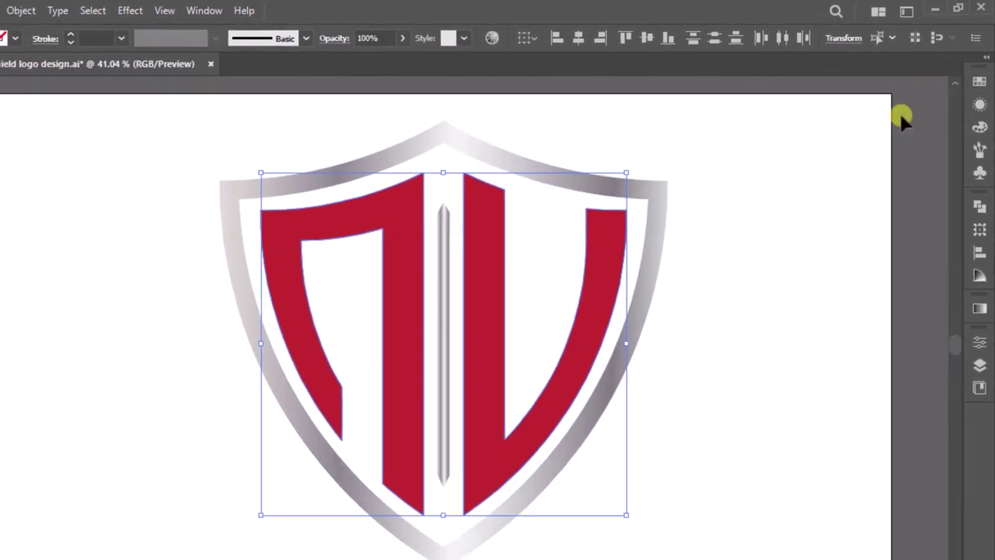
{"action": "left_click", "coordinate": [750, 231]}
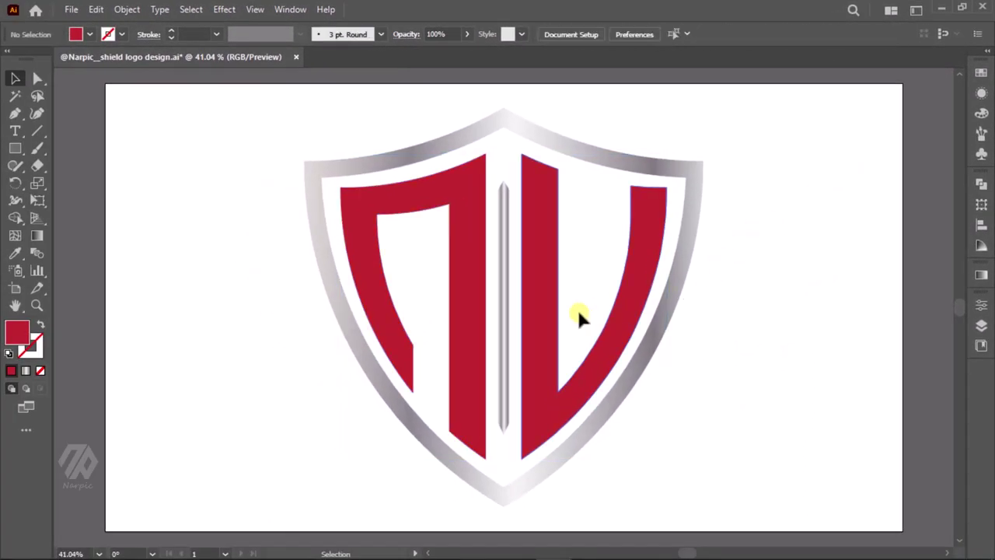
Angle the centre bar's silver gradient diagonally from lower left to upper right
{"action": "left_click", "coordinate": [504, 279]}
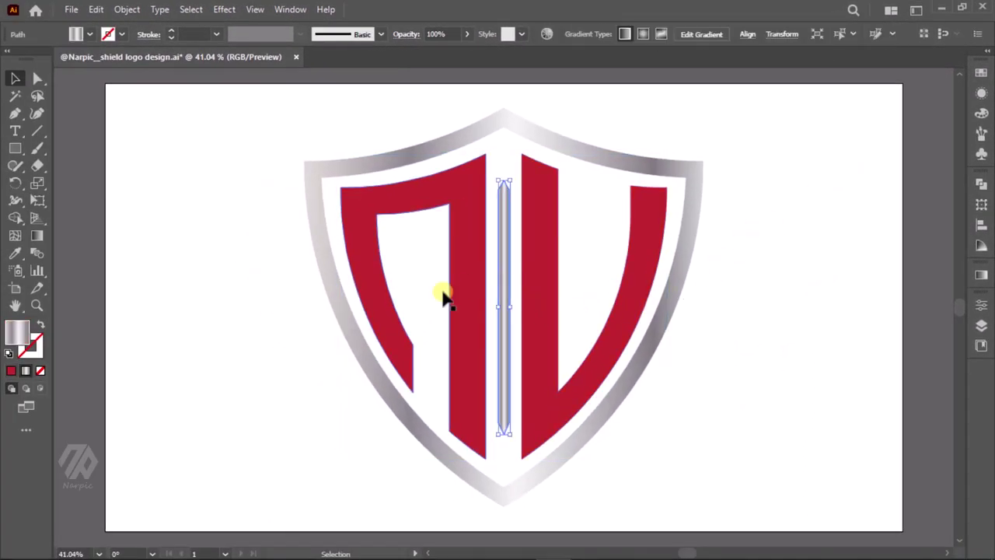
{"action": "left_click", "coordinate": [37, 234]}
{"action": "left_click_drag", "start_coordinate": [462, 426], "coordinate": [554, 158]}
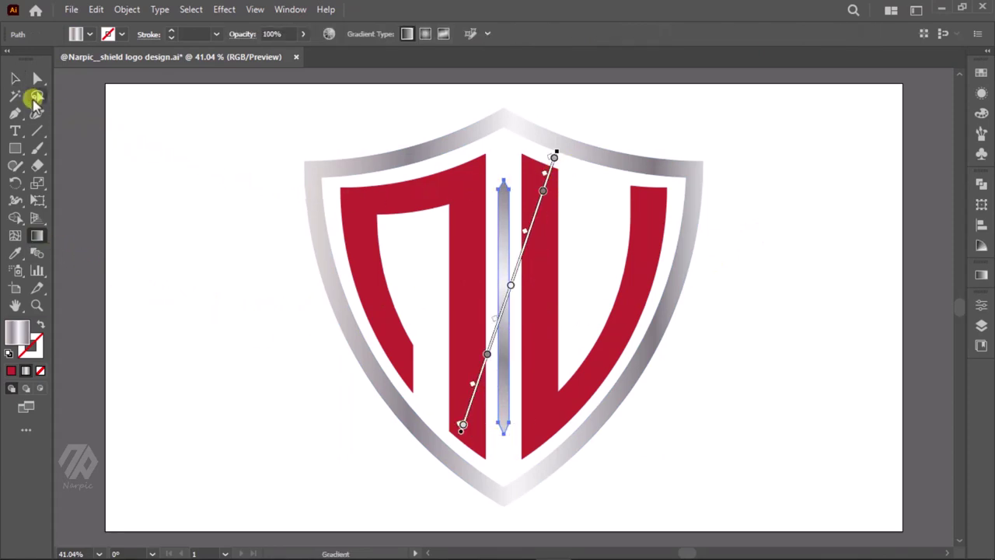
{"action": "left_click", "coordinate": [14, 79]}
{"action": "left_click_drag", "start_coordinate": [228, 117], "coordinate": [717, 500]}
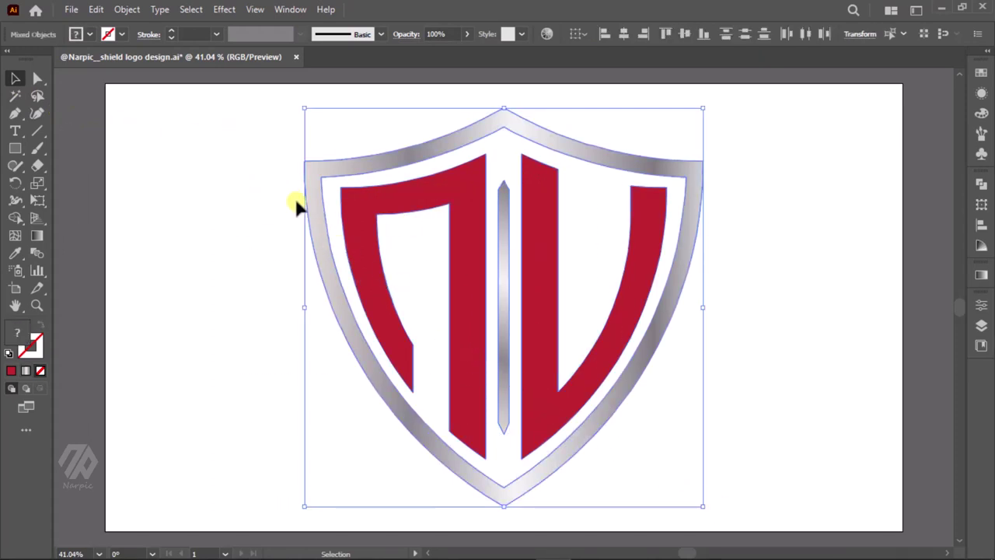
Add a Darkness drop shadow with 5 px X/Y offsets and 4 px blur, then narrow the logo
{"action": "left_click", "coordinate": [224, 9]}
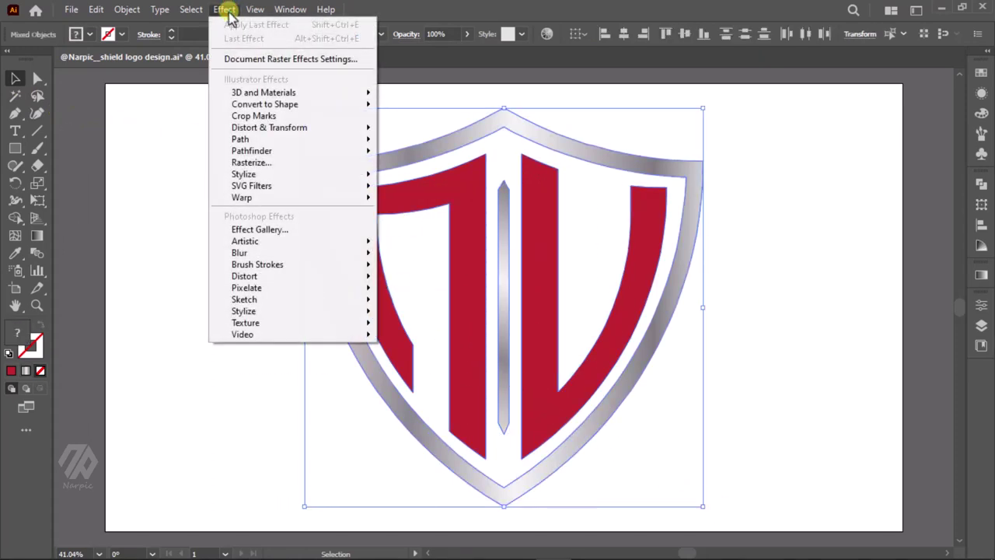
{"action": "mouse_move", "coordinate": [243, 174]}
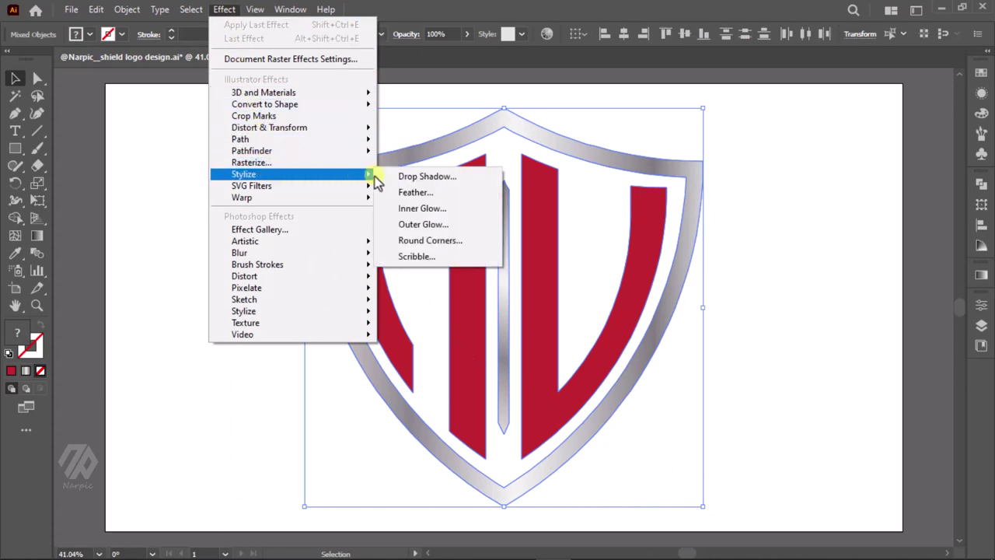
{"action": "left_click", "coordinate": [464, 180]}
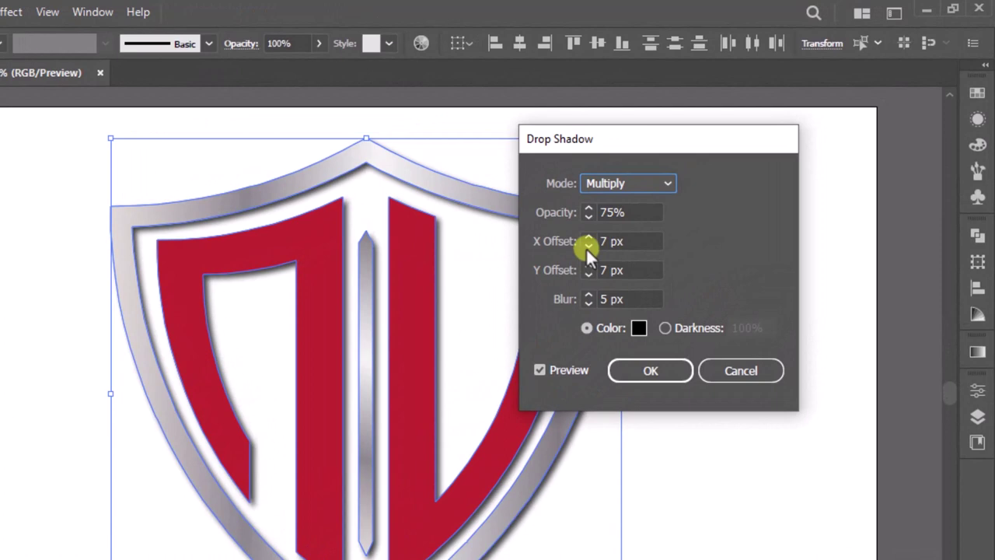
{"action": "left_click", "coordinate": [588, 245]}
{"action": "left_click", "coordinate": [588, 245]}
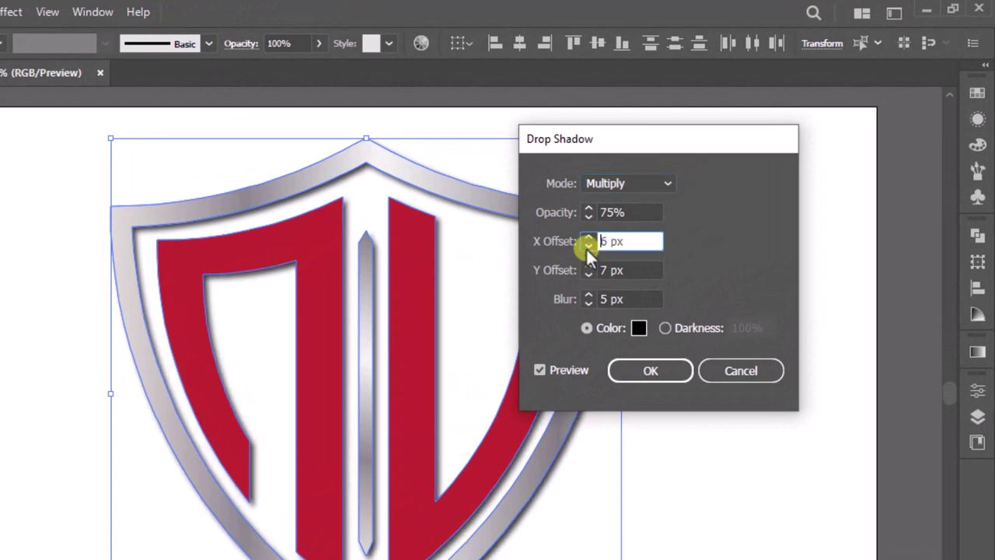
{"action": "left_click", "coordinate": [588, 274]}
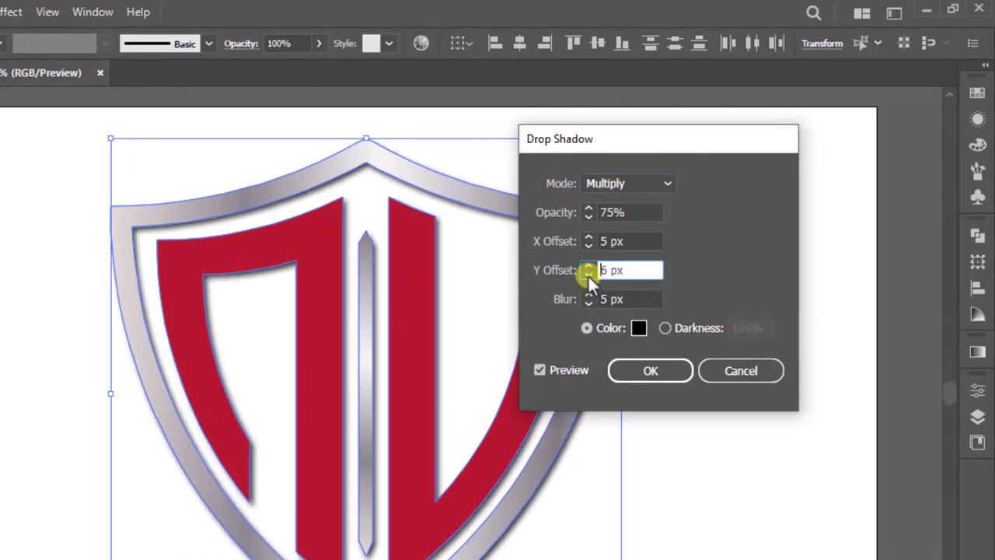
{"action": "left_click", "coordinate": [588, 303]}
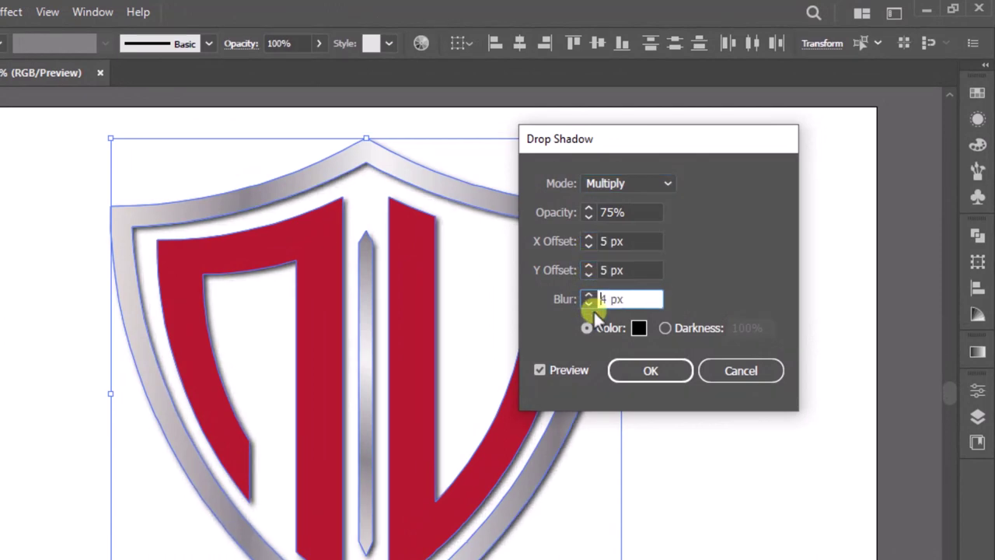
{"action": "left_click", "coordinate": [667, 328]}
{"action": "left_click", "coordinate": [671, 372]}
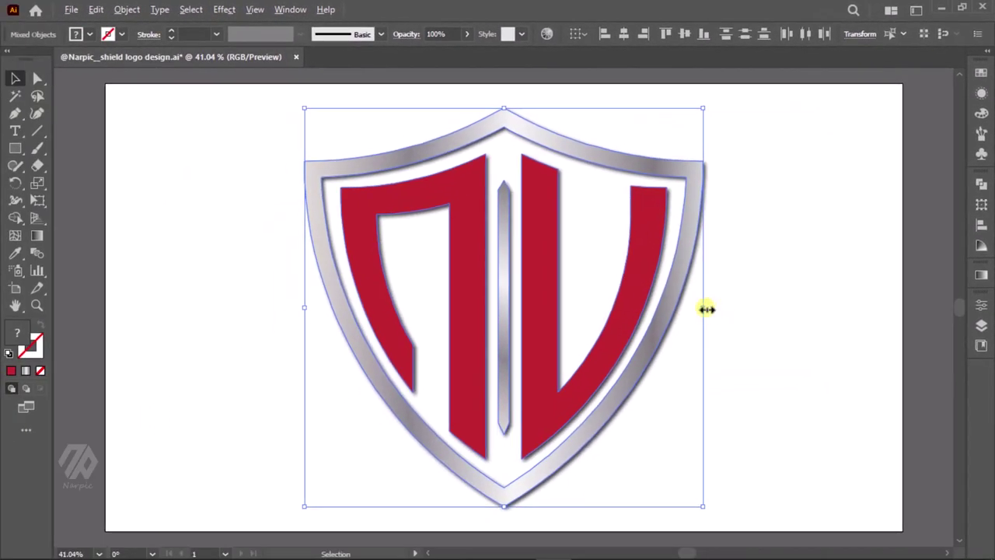
{"action": "left_click_drag", "start_coordinate": [703, 308], "coordinate": [670, 310]}
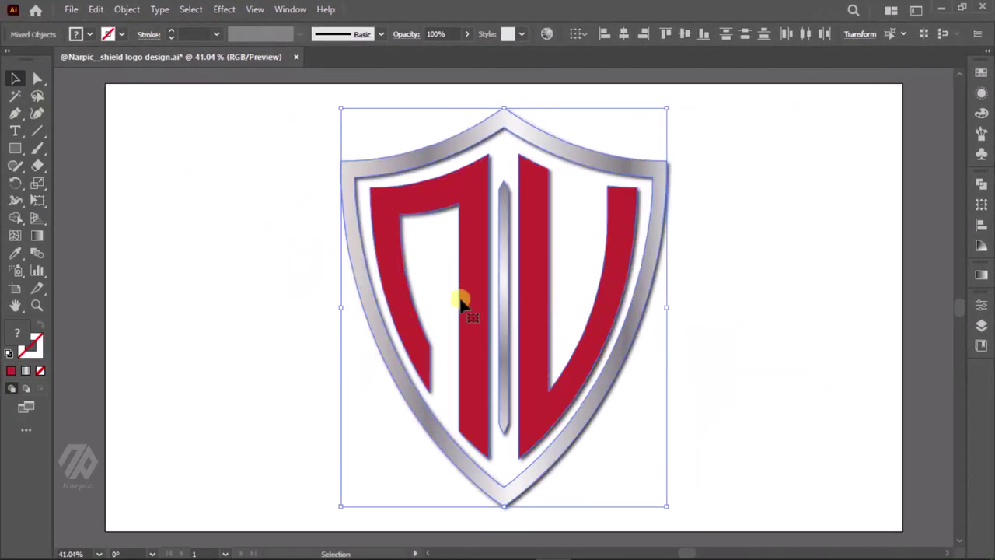
Draw a dark gray-filled rectangle spanning the whole artboard as the background
{"action": "left_click", "coordinate": [230, 201]}
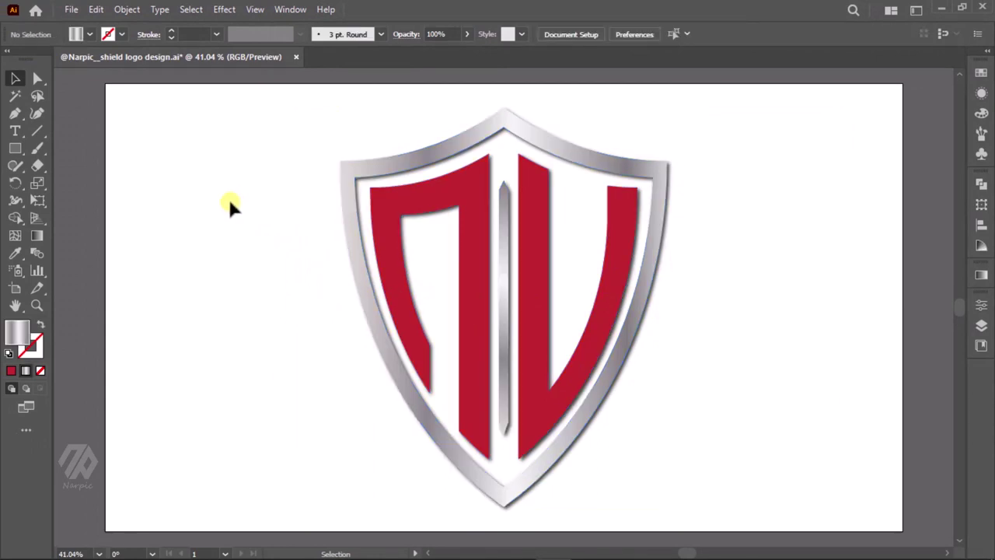
{"action": "left_click", "coordinate": [15, 146]}
{"action": "left_click", "coordinate": [90, 37]}
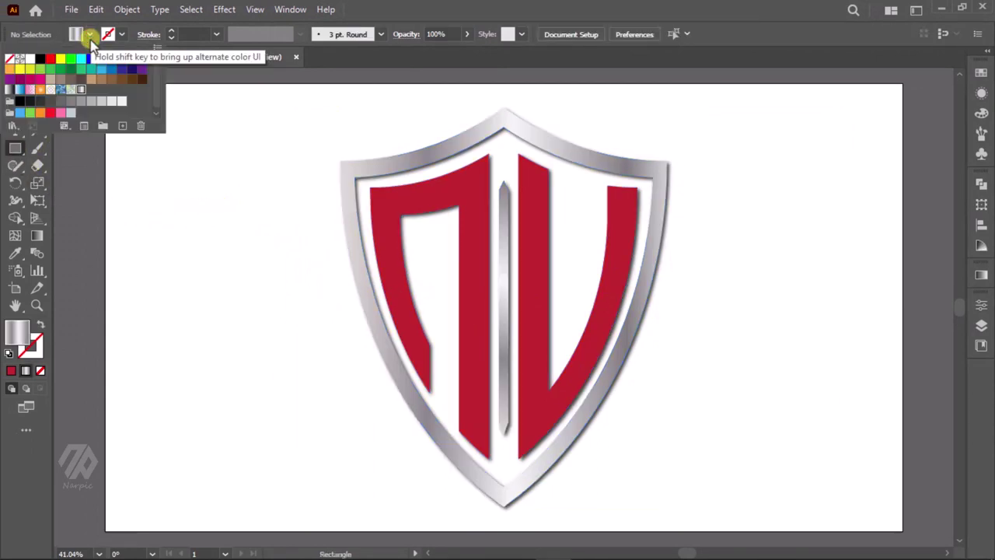
{"action": "left_click", "coordinate": [61, 101]}
{"action": "left_click", "coordinate": [148, 190]}
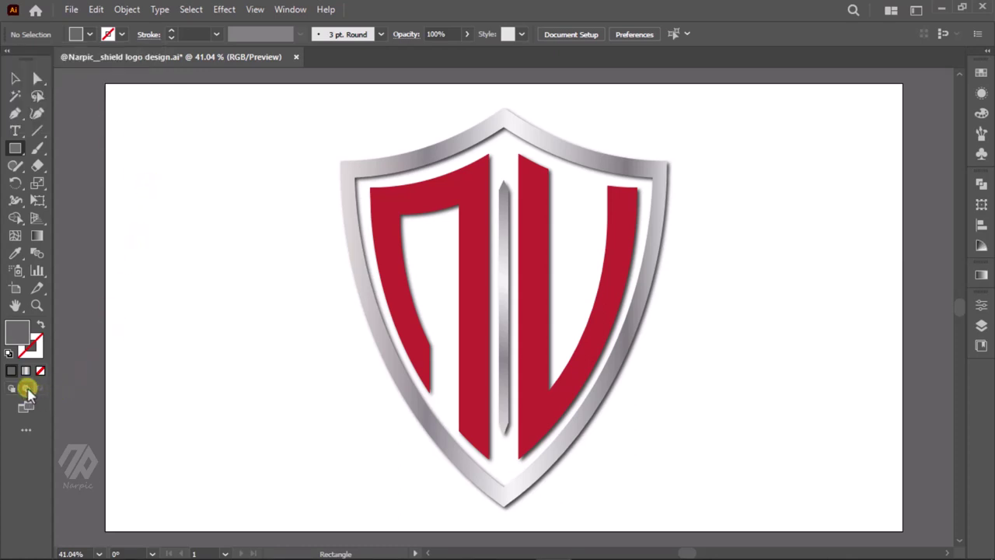
{"action": "mouse_move", "coordinate": [103, 83]}
{"action": "left_mouse_down"}
{"action": "mouse_move", "coordinate": [143, 123]}
{"action": "mouse_move", "coordinate": [900, 529]}
{"action": "left_mouse_up"}
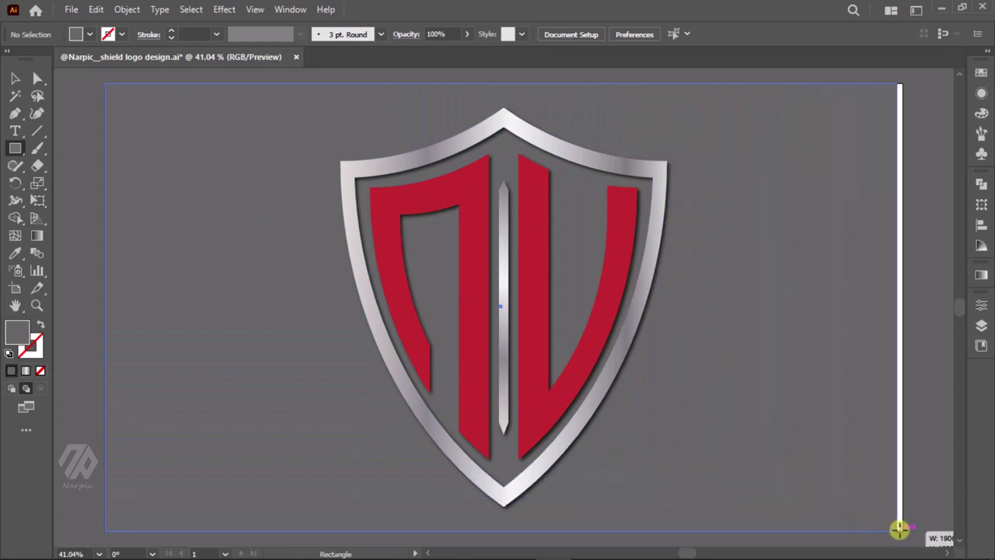
{"action": "key", "text": "v"}
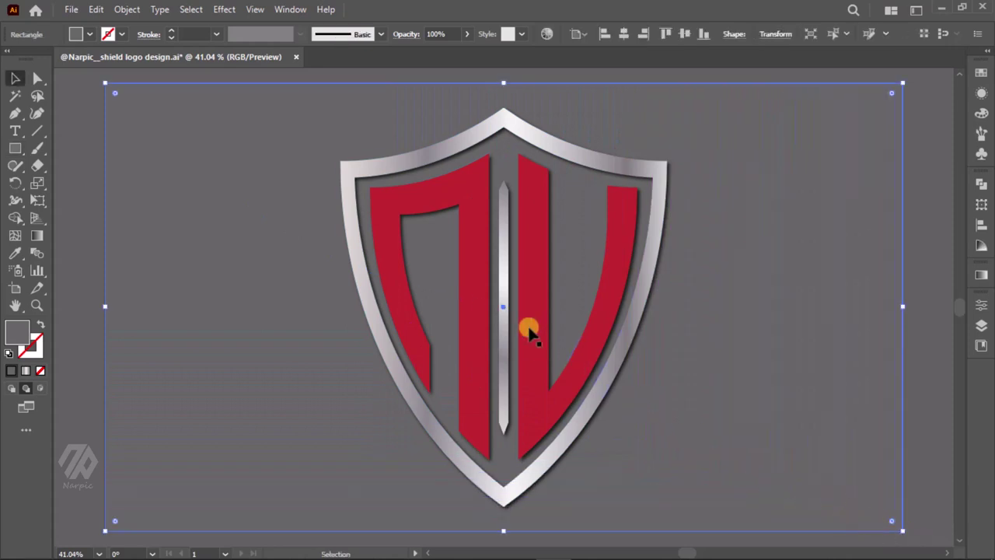
Apply Film Grain (Grain 7, Highlight Area 2, Intensity 4) to the gray background rectangle
{"action": "left_click", "coordinate": [225, 10]}
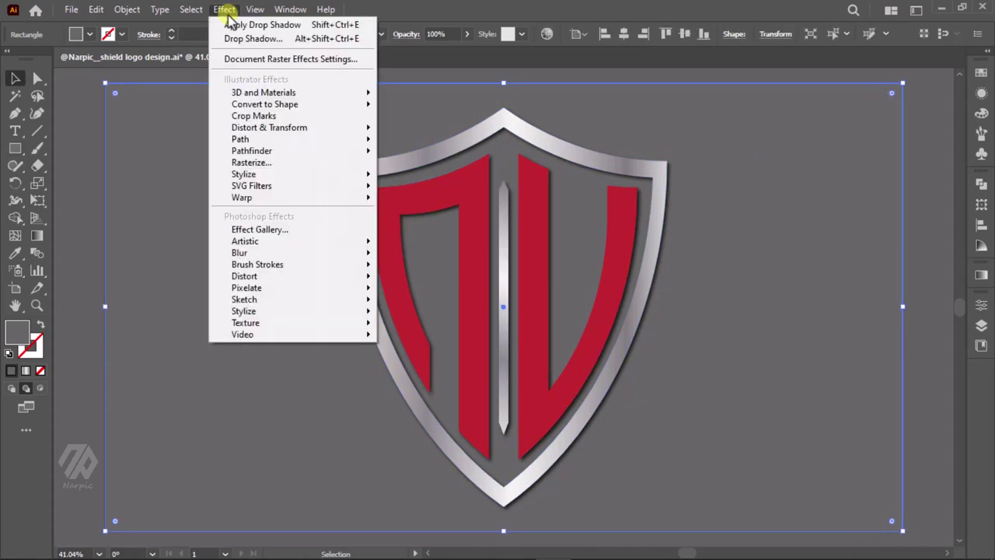
{"action": "mouse_move", "coordinate": [265, 241]}
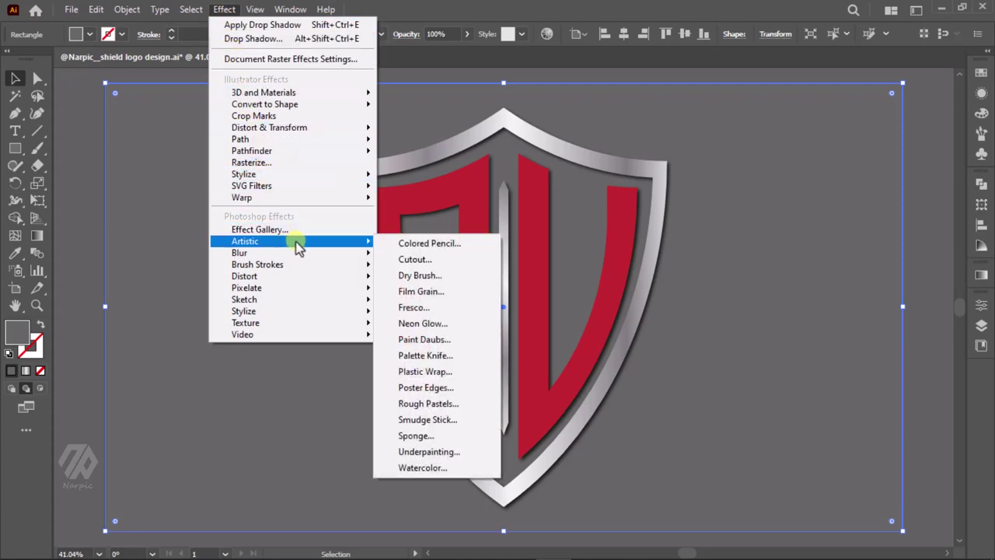
{"action": "left_click", "coordinate": [456, 294]}
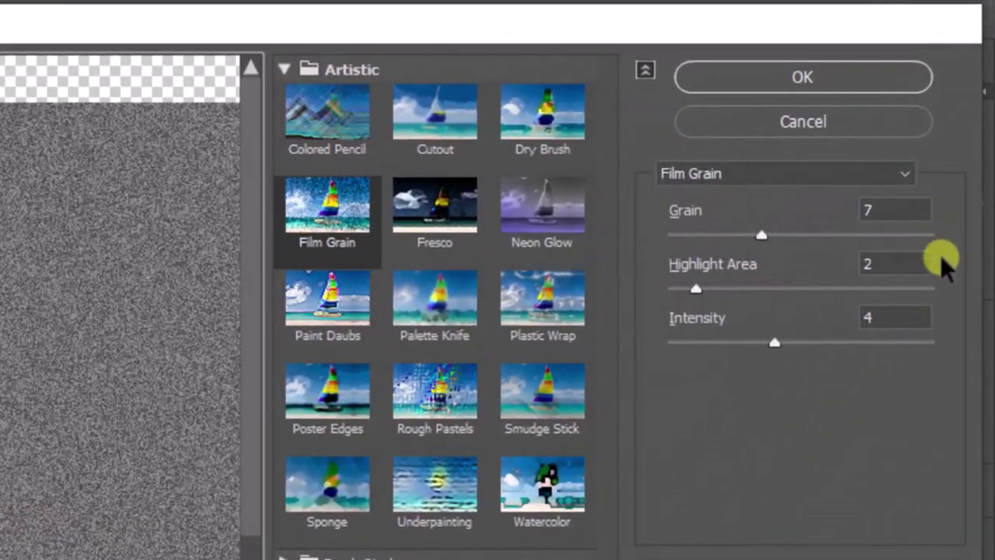
{"action": "left_click", "coordinate": [822, 79]}
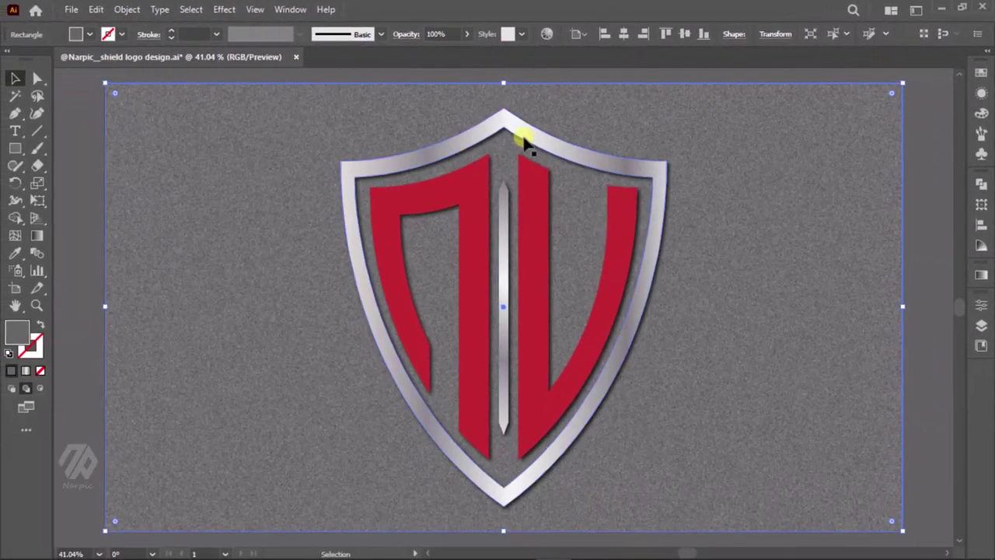
Lock the background rectangle and scale the shield logo down toward the artboard centre
{"action": "left_click", "coordinate": [127, 10]}
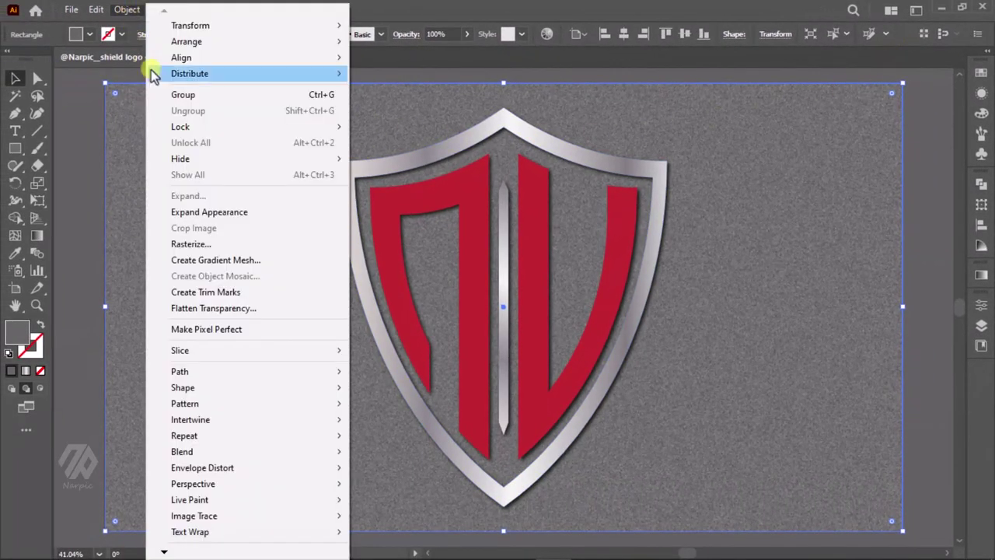
{"action": "mouse_move", "coordinate": [180, 127]}
{"action": "left_click", "coordinate": [387, 129]}
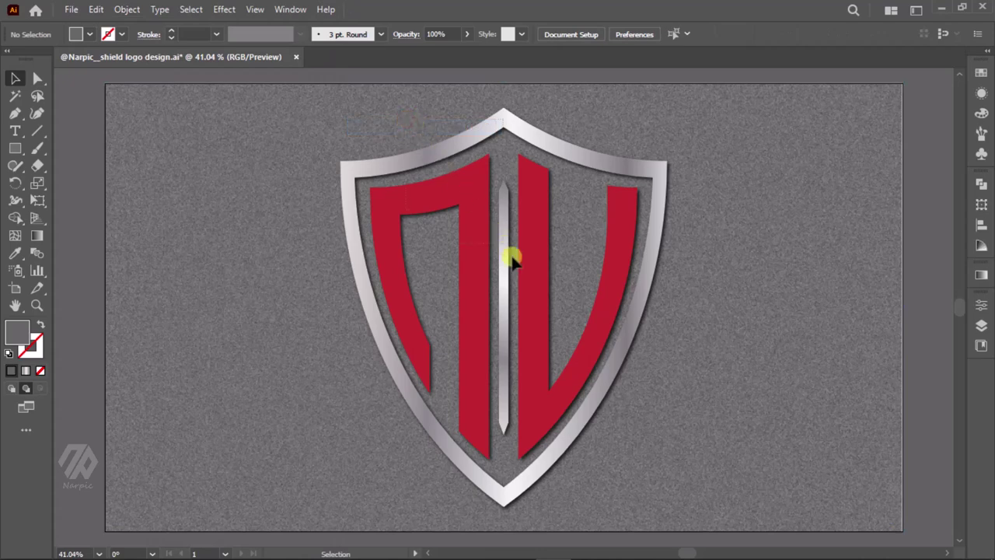
{"action": "key", "text": "ctrl+a"}
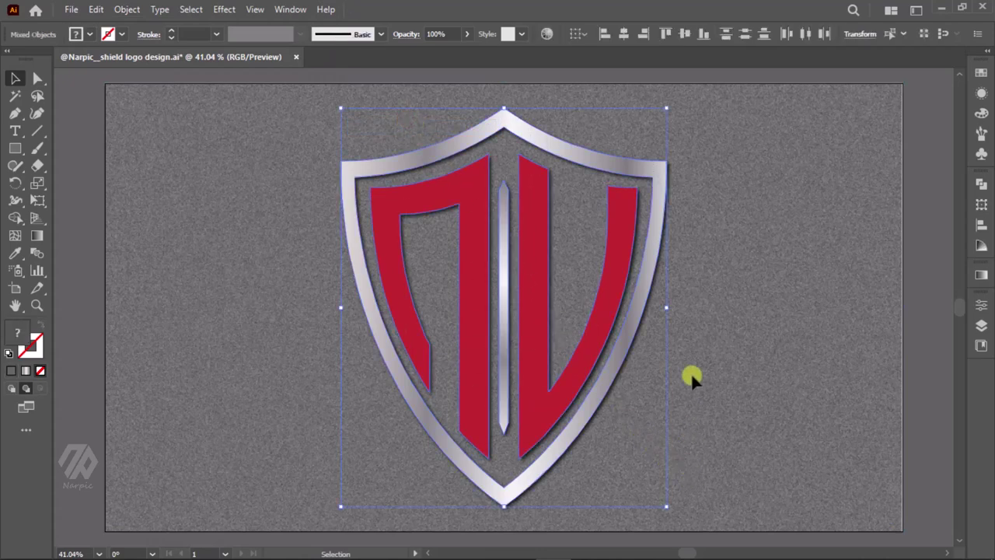
{"action": "left_click_drag", "start_coordinate": [666, 111], "coordinate": [645, 160]}
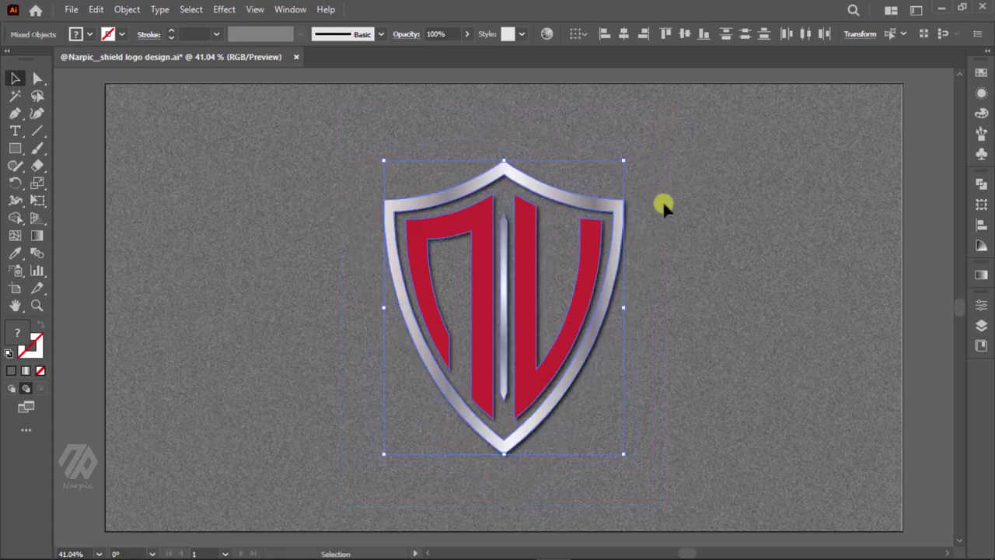
{"action": "left_click", "coordinate": [921, 325]}
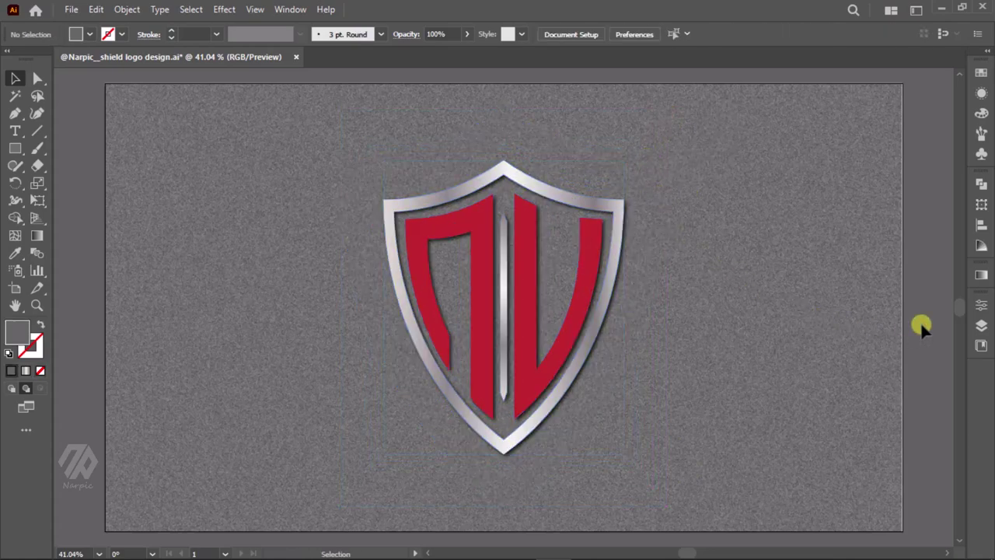